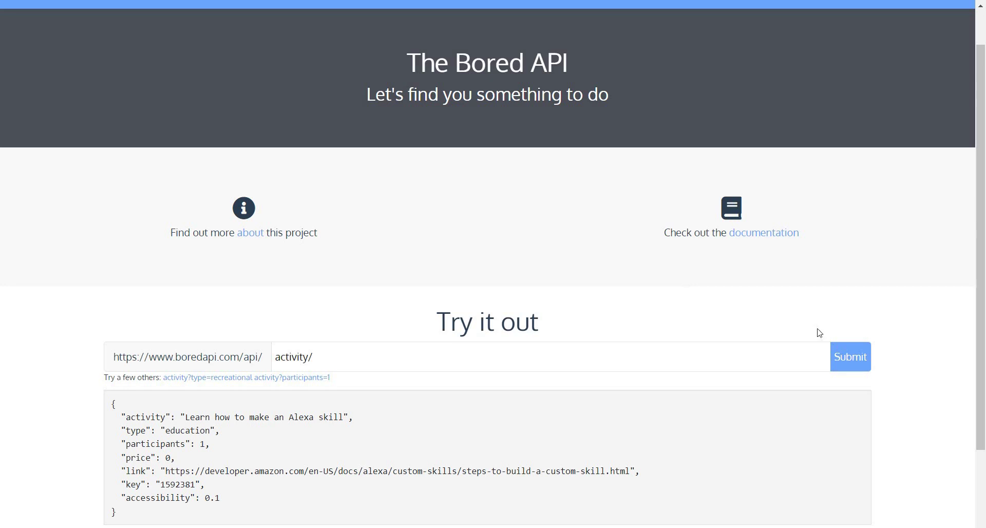
{"action": "scroll", "coordinate": [821, 292], "scroll_direction": "down", "scroll_amount": 1}
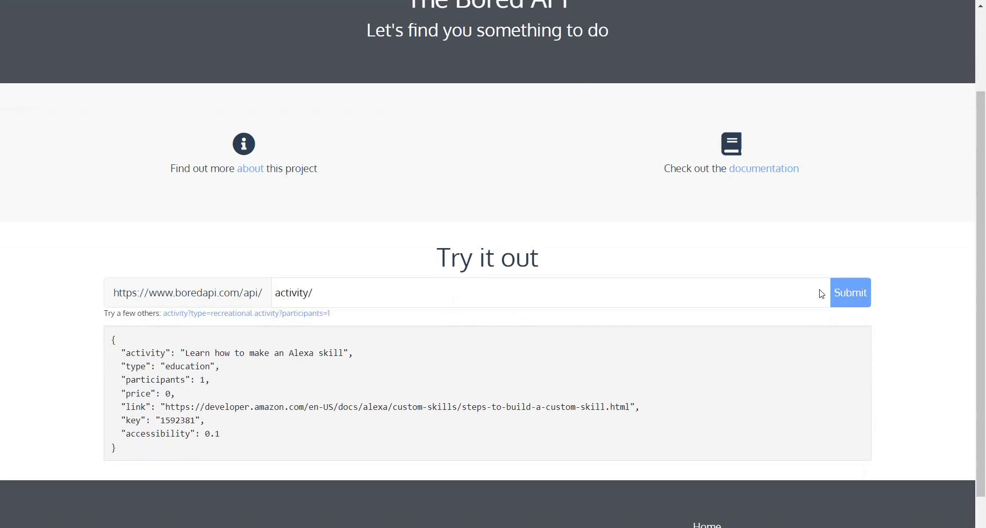
{"action": "scroll", "coordinate": [821, 293], "scroll_direction": "down", "scroll_amount": 1}
{"action": "scroll", "coordinate": [821, 293], "scroll_direction": "up", "scroll_amount": 3}
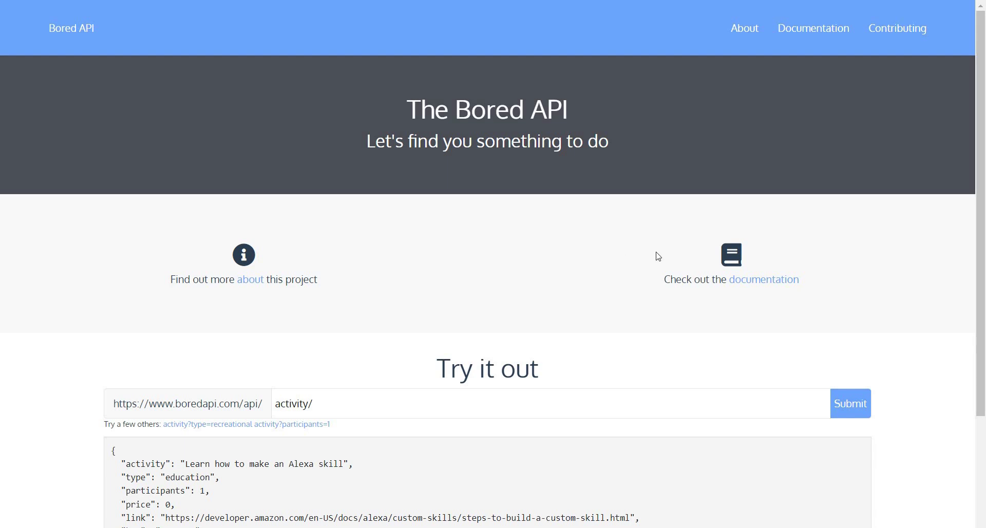
{"action": "scroll", "coordinate": [658, 257], "scroll_direction": "down", "scroll_amount": 1}
{"action": "scroll", "coordinate": [659, 257], "scroll_direction": "down", "scroll_amount": 1}
Step: Fetch a new random Bored API activity, which now suggests going to the gym
{"action": "left_click", "coordinate": [851, 277]}
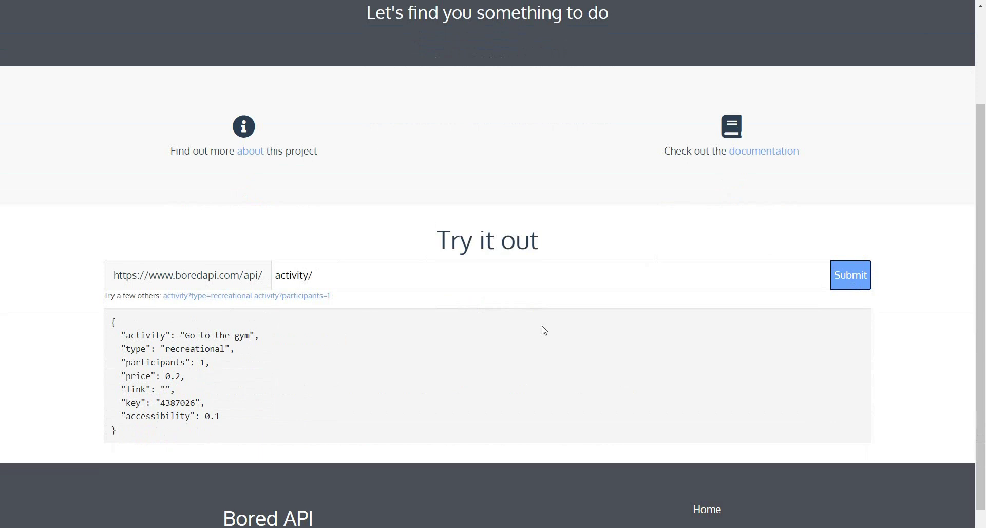
{"action": "scroll", "coordinate": [523, 335], "scroll_direction": "up", "scroll_amount": 3}
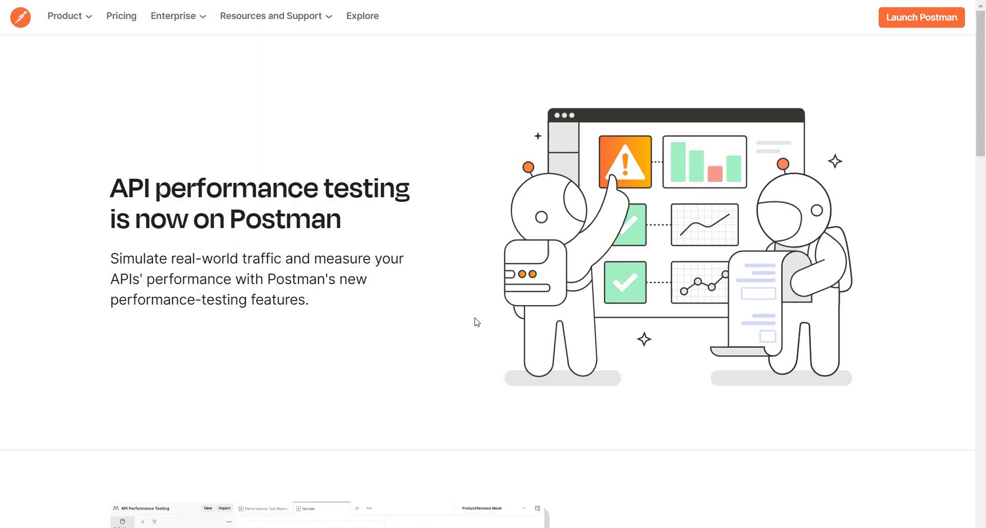
{"action": "scroll", "coordinate": [476, 322], "scroll_direction": "down", "scroll_amount": 2}
{"action": "scroll", "coordinate": [475, 322], "scroll_direction": "up", "scroll_amount": 2}
{"action": "scroll", "coordinate": [427, 321], "scroll_direction": "down", "scroll_amount": 5}
{"action": "scroll", "coordinate": [426, 321], "scroll_direction": "down", "scroll_amount": 4}
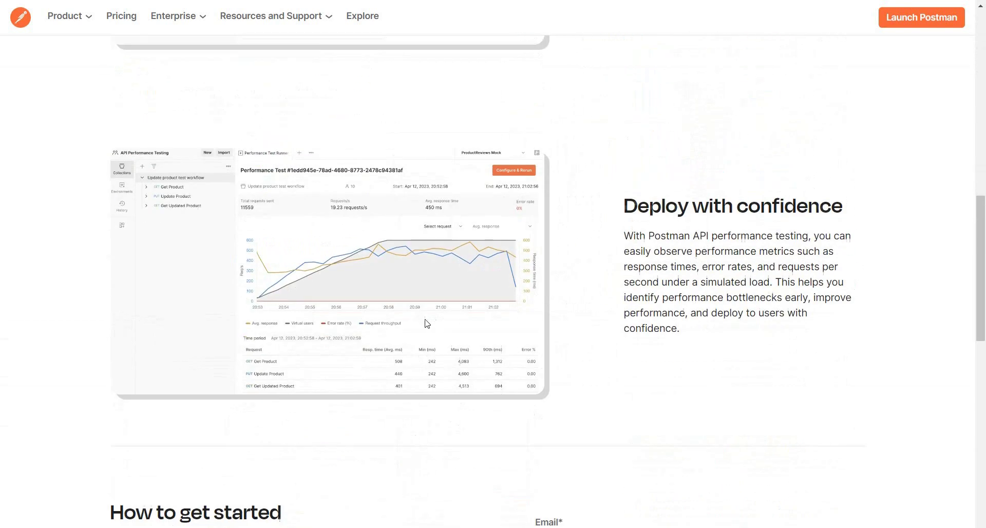
{"action": "scroll", "coordinate": [426, 323], "scroll_direction": "down", "scroll_amount": 4}
{"action": "scroll", "coordinate": [426, 323], "scroll_direction": "down", "scroll_amount": 1}
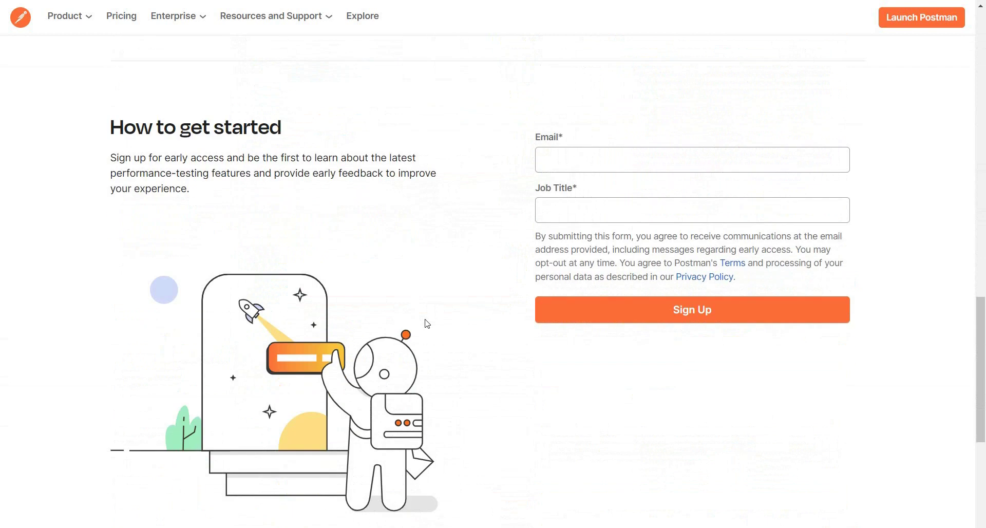
{"action": "scroll", "coordinate": [426, 322], "scroll_direction": "up", "scroll_amount": 5}
{"action": "scroll", "coordinate": [426, 323], "scroll_direction": "up", "scroll_amount": 4}
{"action": "scroll", "coordinate": [426, 323], "scroll_direction": "up", "scroll_amount": 3}
{"action": "scroll", "coordinate": [426, 323], "scroll_direction": "up", "scroll_amount": 2}
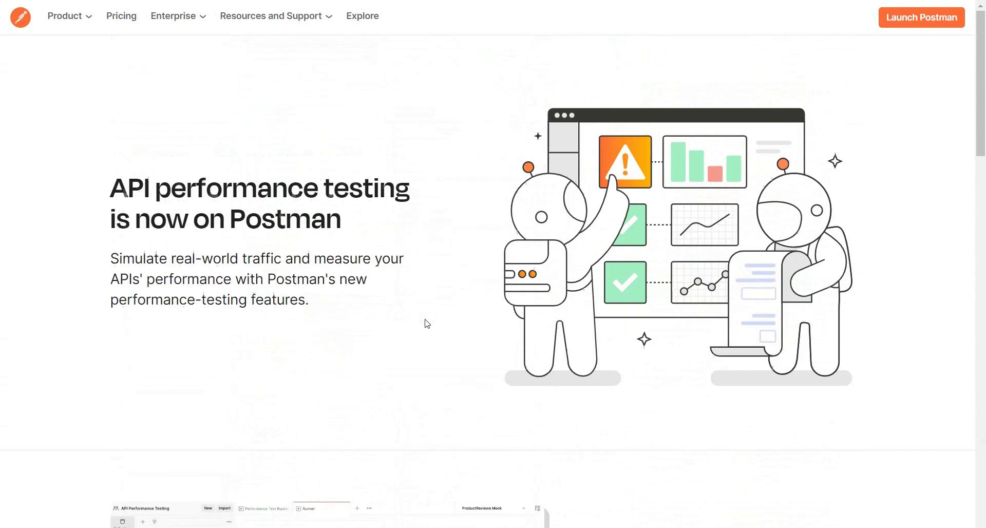
{"action": "scroll", "coordinate": [426, 323], "scroll_direction": "down", "scroll_amount": 1}
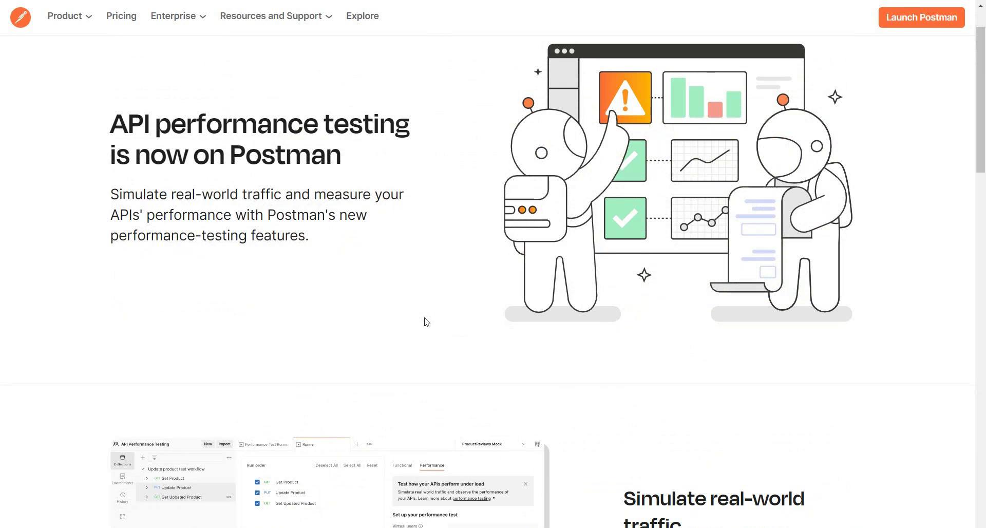
{"action": "scroll", "coordinate": [426, 321], "scroll_direction": "down", "scroll_amount": 6}
{"action": "scroll", "coordinate": [426, 321], "scroll_direction": "down", "scroll_amount": 3}
{"action": "scroll", "coordinate": [426, 321], "scroll_direction": "down", "scroll_amount": 3}
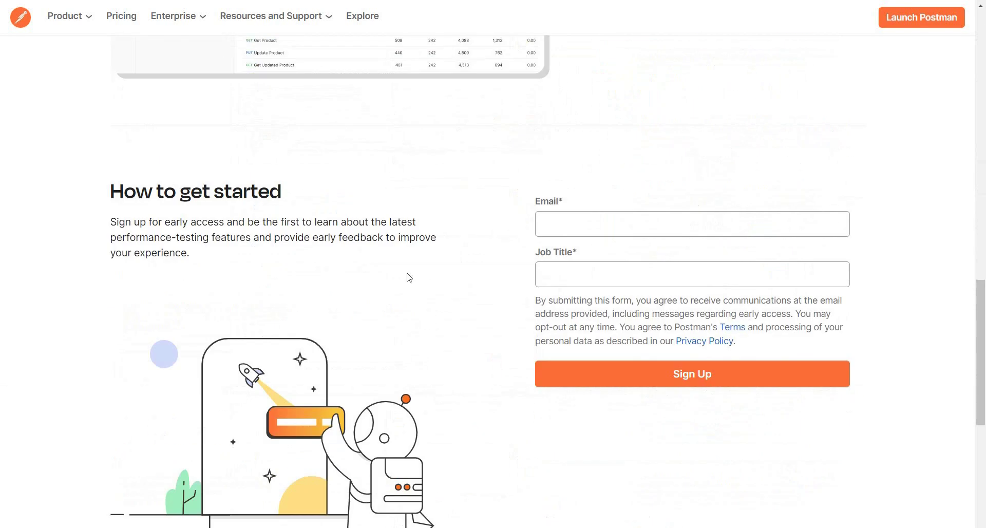
{"action": "scroll", "coordinate": [438, 256], "scroll_direction": "up", "scroll_amount": 1}
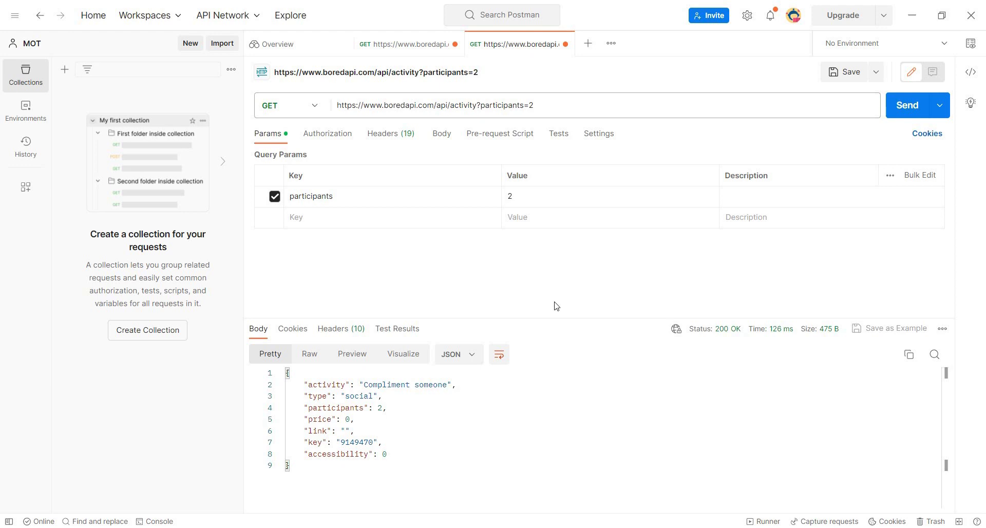
Step: Add a new collection in the sidebar and start naming it Performance Test 1
{"action": "left_click", "coordinate": [390, 47]}
{"action": "left_click", "coordinate": [501, 43]}
{"action": "left_click", "coordinate": [65, 75]}
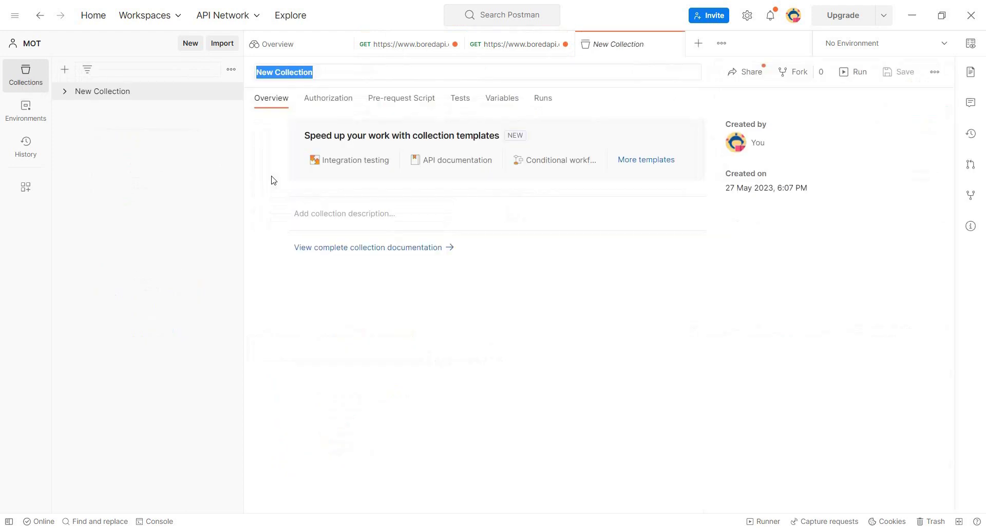
{"action": "type", "text": "Perf"}
{"action": "key", "text": "BackSpace"}
{"action": "key", "text": "BackSpace"}
{"action": "key", "text": "BackSpace"}
{"action": "type", "text": "erformance Test 1"}
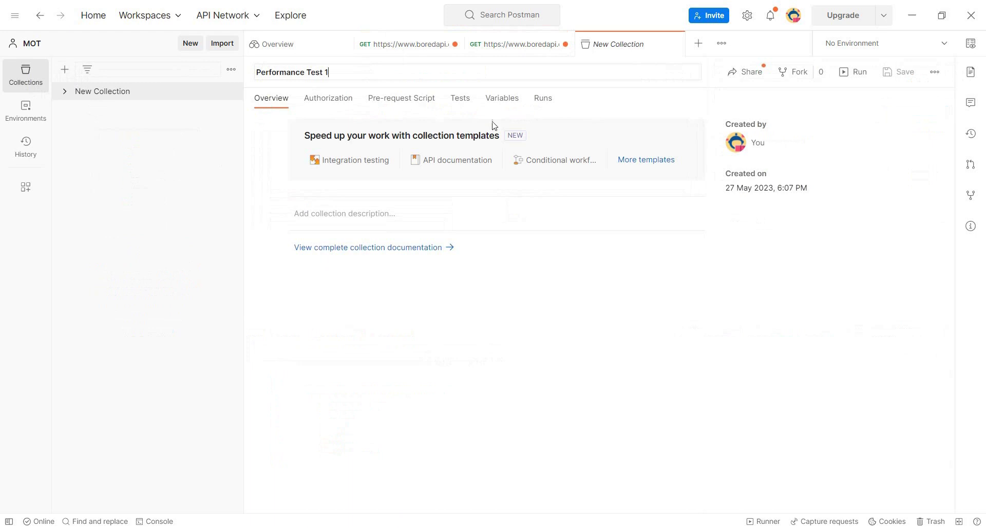
Step: Save the type=recreational and participants=2 requests into Performance Test 1
{"action": "left_click", "coordinate": [405, 319]}
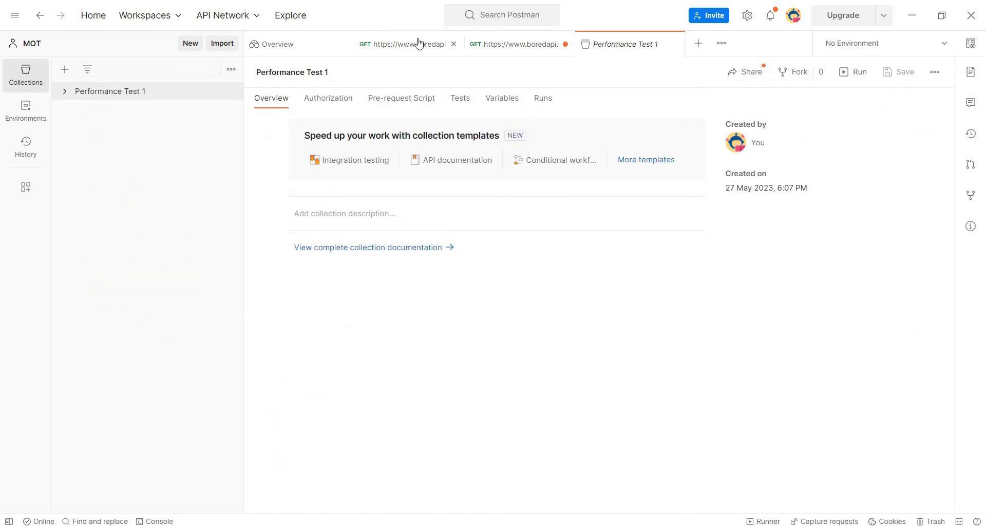
{"action": "left_click", "coordinate": [417, 44]}
{"action": "left_click", "coordinate": [846, 72]}
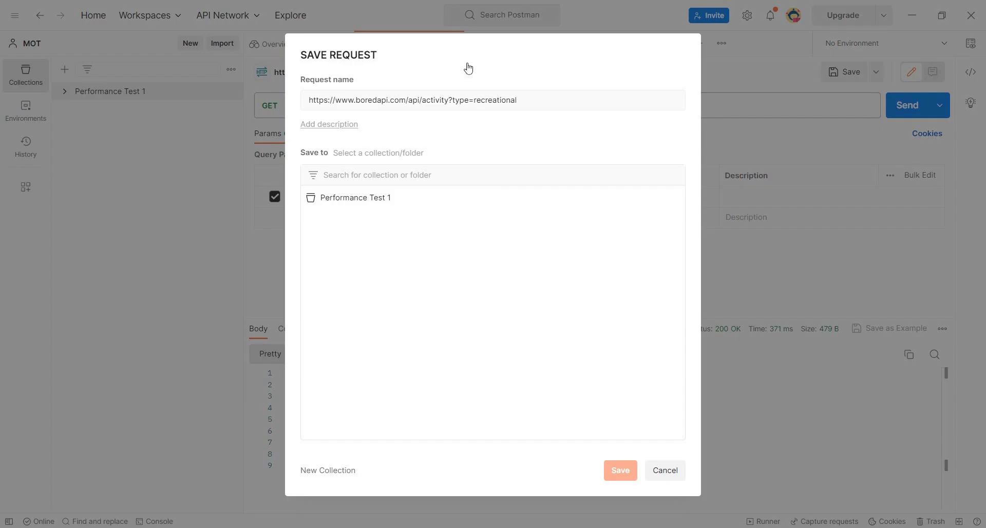
{"action": "left_click", "coordinate": [390, 196]}
{"action": "left_click", "coordinate": [615, 470]}
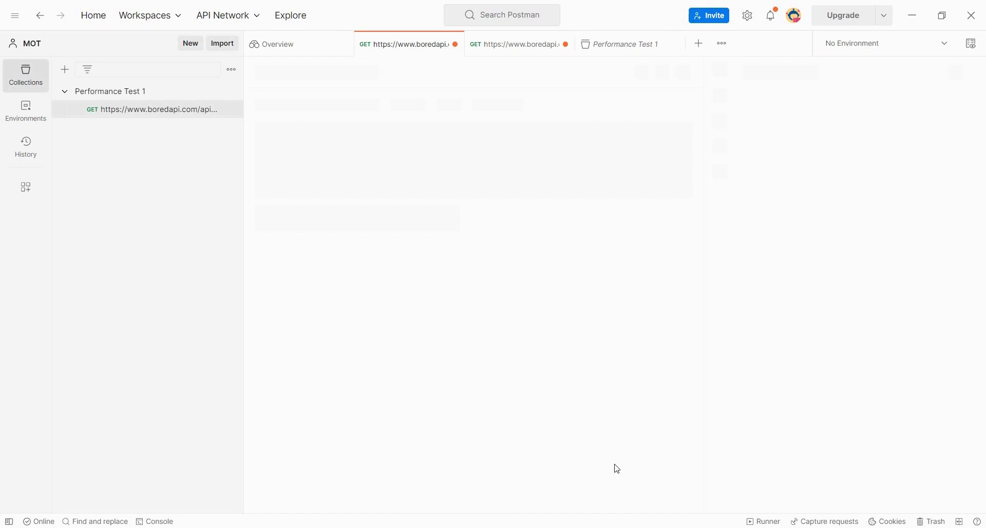
{"action": "left_click", "coordinate": [515, 44]}
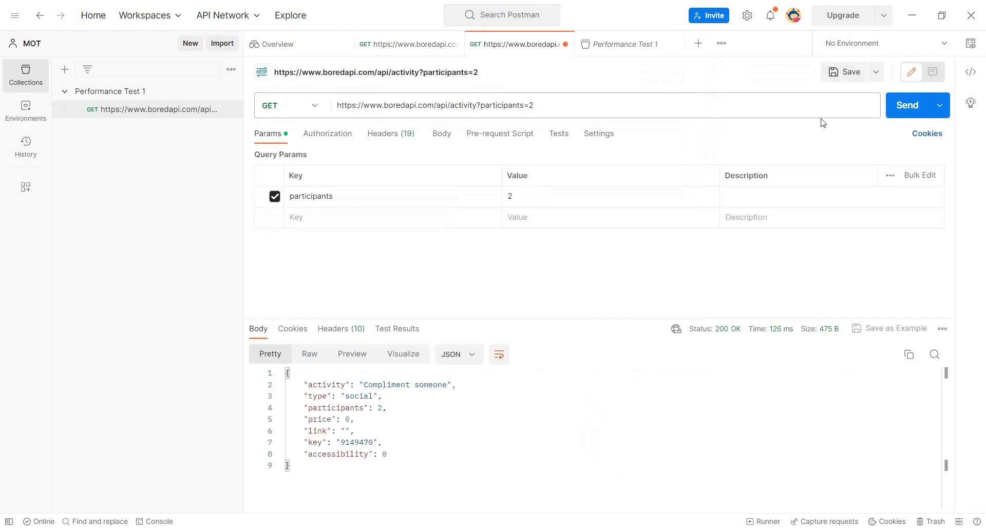
{"action": "left_click", "coordinate": [849, 74]}
{"action": "left_click", "coordinate": [620, 468]}
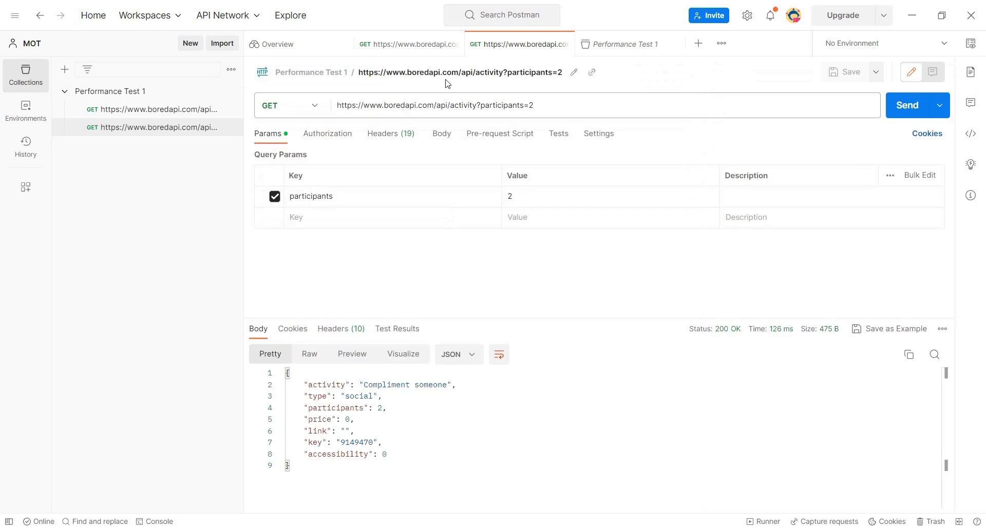
Step: Close the request tabs, the Performance Test 1 tab and the workspace overview
{"action": "left_click", "coordinate": [455, 43]}
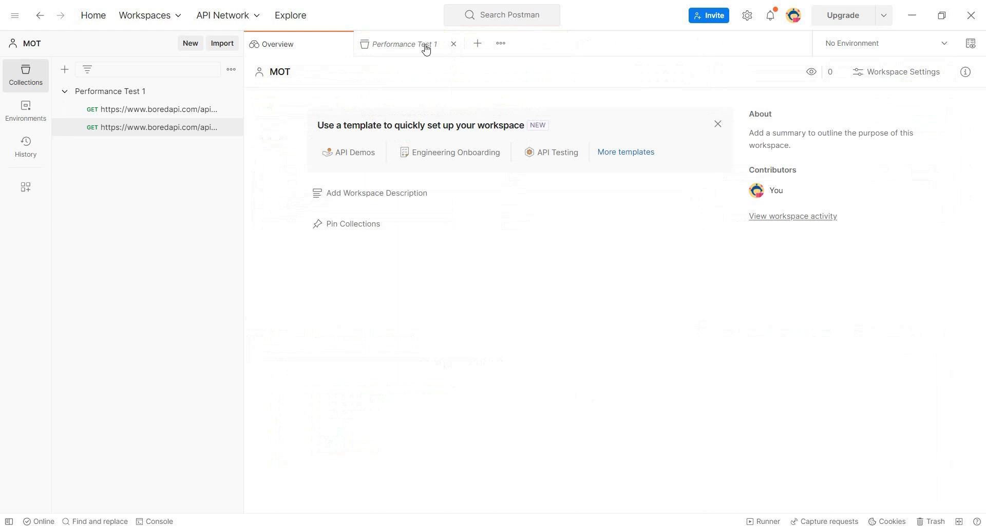
{"action": "left_click", "coordinate": [454, 45]}
{"action": "left_click", "coordinate": [343, 44]}
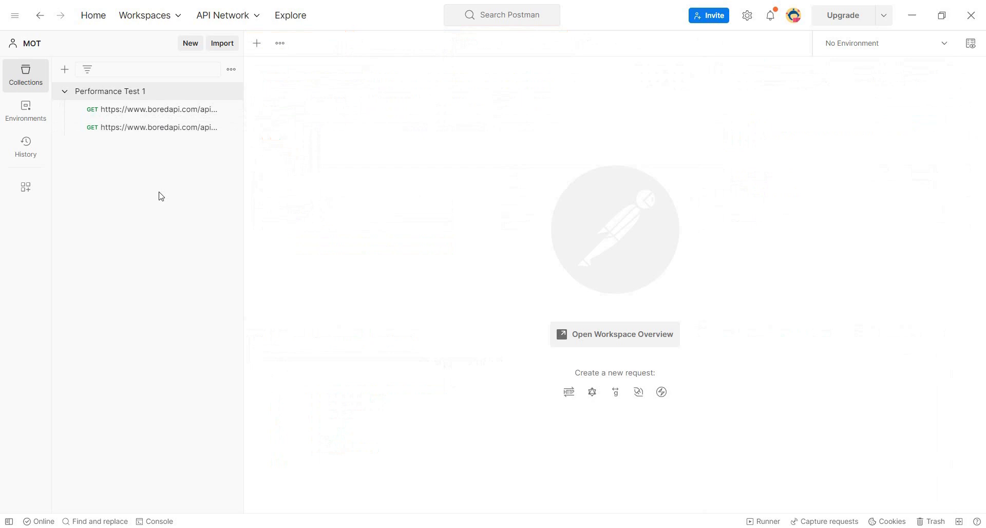
Step: Set up a Performance Test 1 runner with 18000 iterations and a 2 ms delay
{"action": "mouse_move", "coordinate": [147, 91]}
{"action": "left_click", "coordinate": [231, 92]}
{"action": "left_click", "coordinate": [207, 165]}
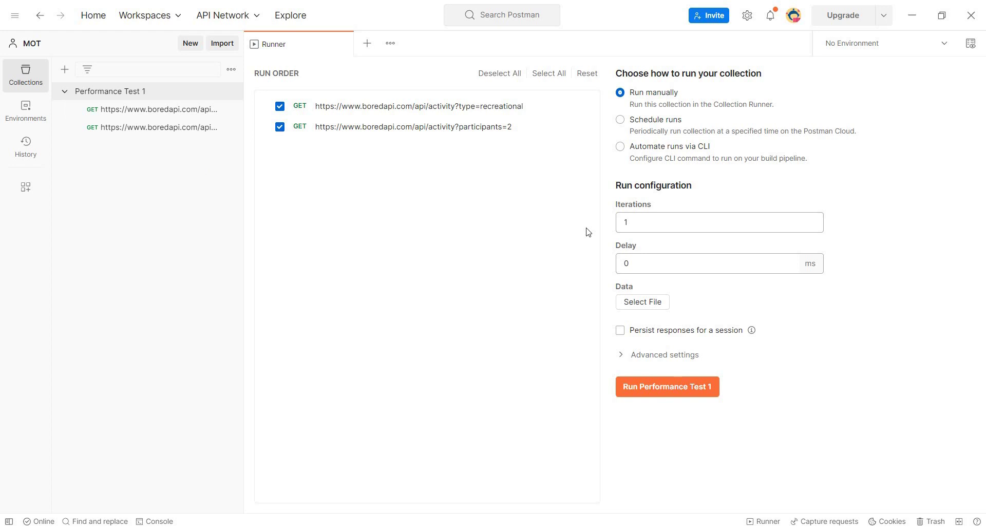
{"action": "left_click", "coordinate": [692, 222]}
{"action": "key", "text": "BackSpace"}
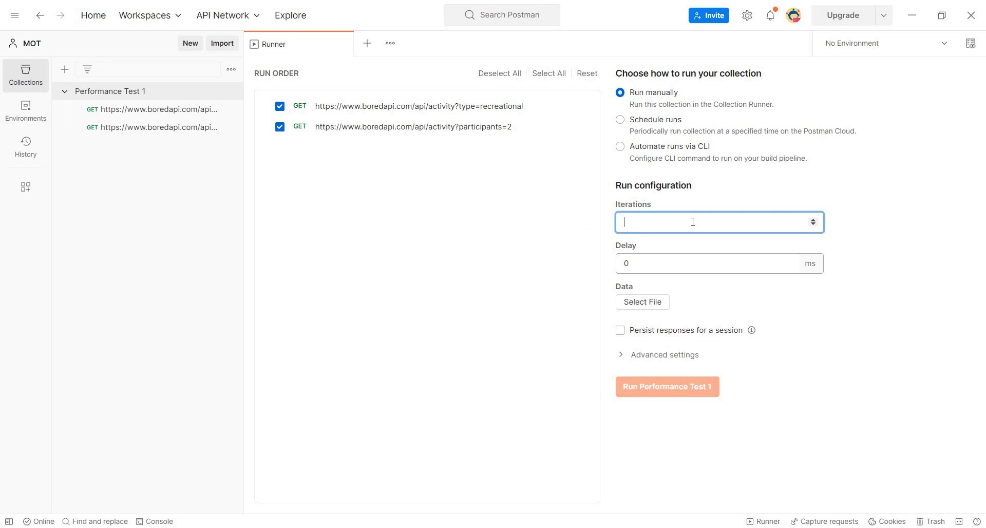
{"action": "type", "text": "1800"}
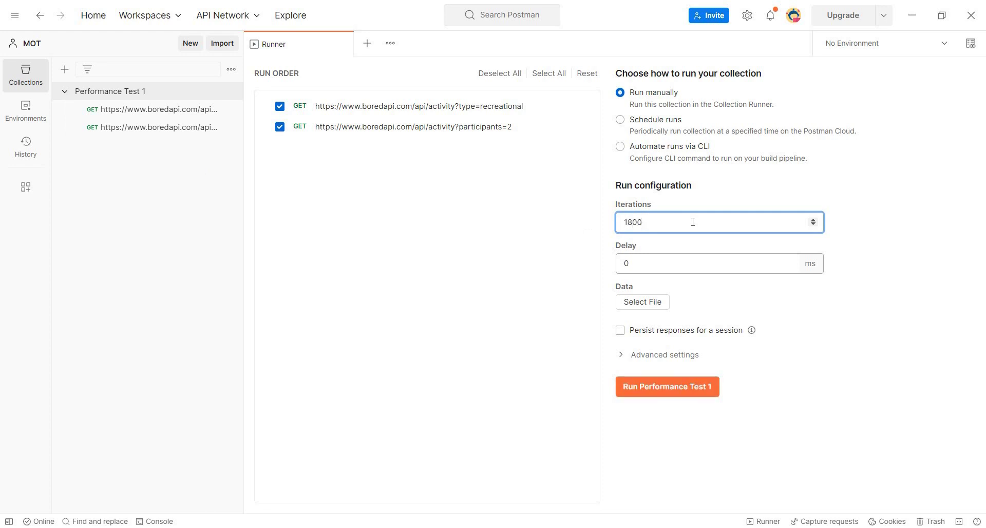
{"action": "type", "text": "0"}
{"action": "double_click", "coordinate": [624, 263]}
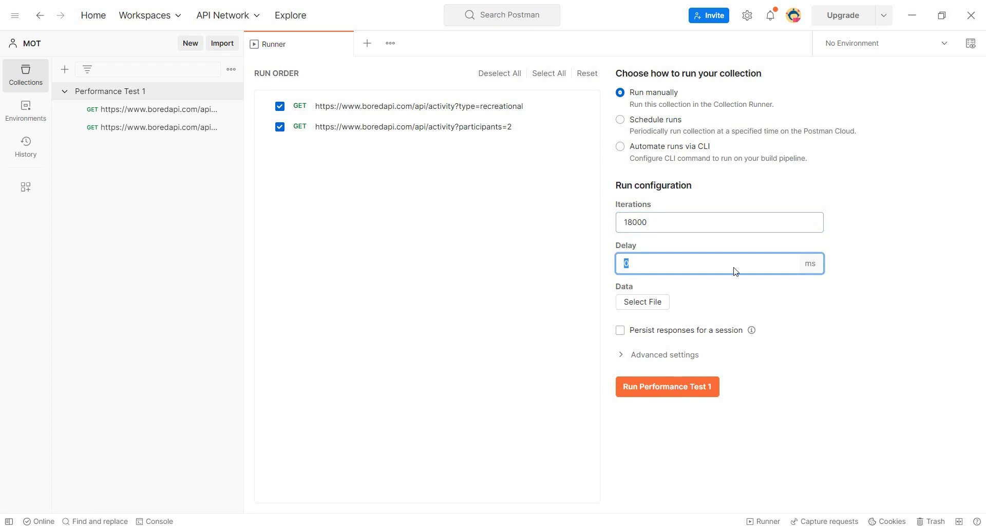
{"action": "type", "text": "2"}
{"action": "left_click", "coordinate": [918, 273]}
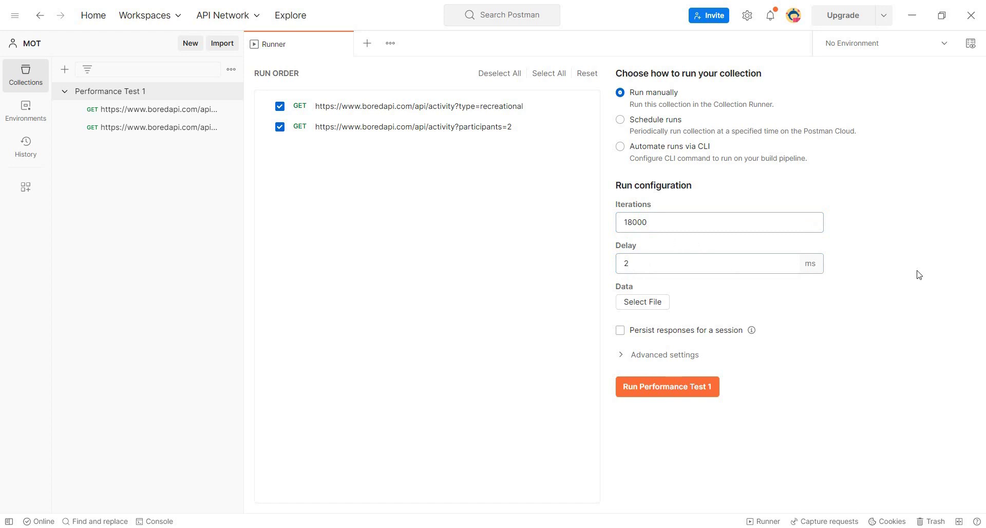
{"action": "left_click", "coordinate": [640, 358]}
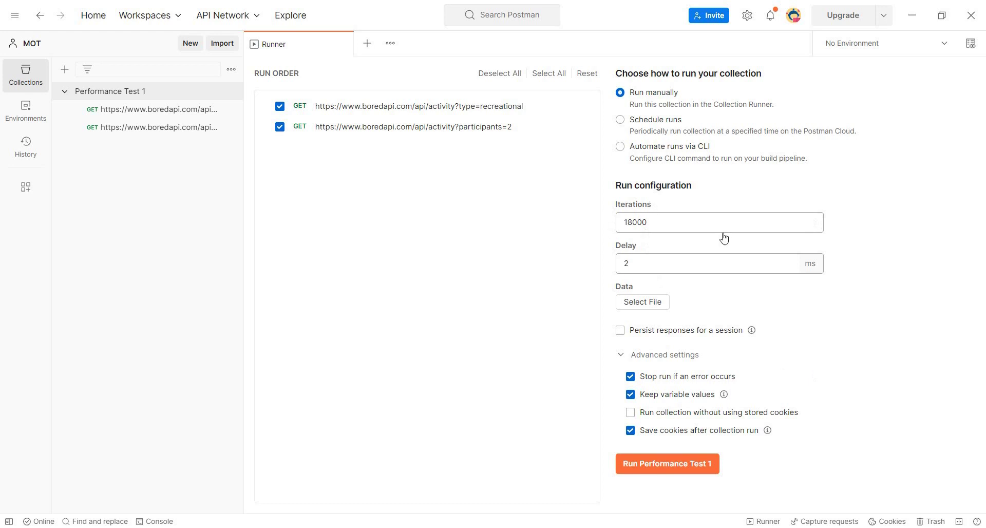
Step: Run Performance Test 1, then abort it after 125 iterations averaging 136 ms
{"action": "left_click", "coordinate": [683, 466]}
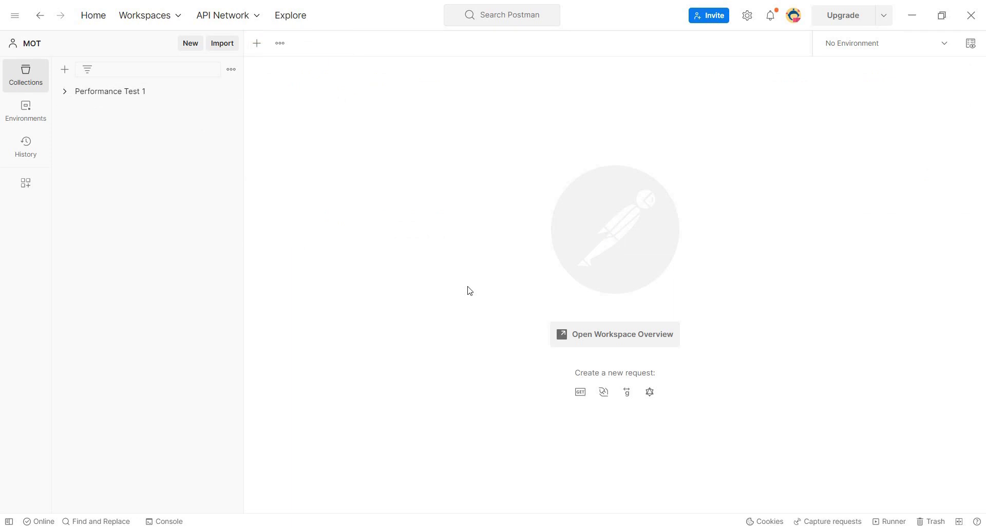
Step: Expand Performance Test 1 and open its recreational and participants=2 requests
{"action": "mouse_move", "coordinate": [146, 90]}
{"action": "left_click", "coordinate": [65, 92]}
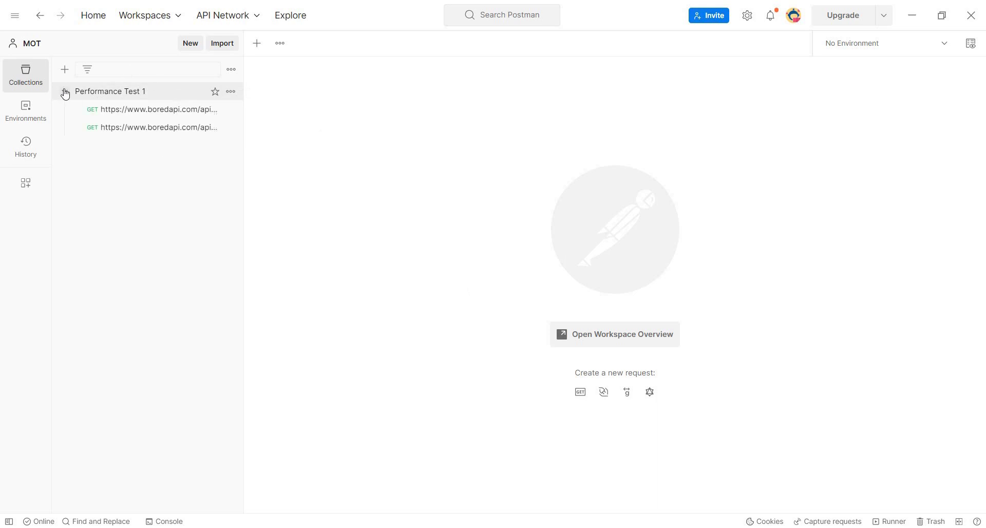
{"action": "left_click", "coordinate": [101, 109]}
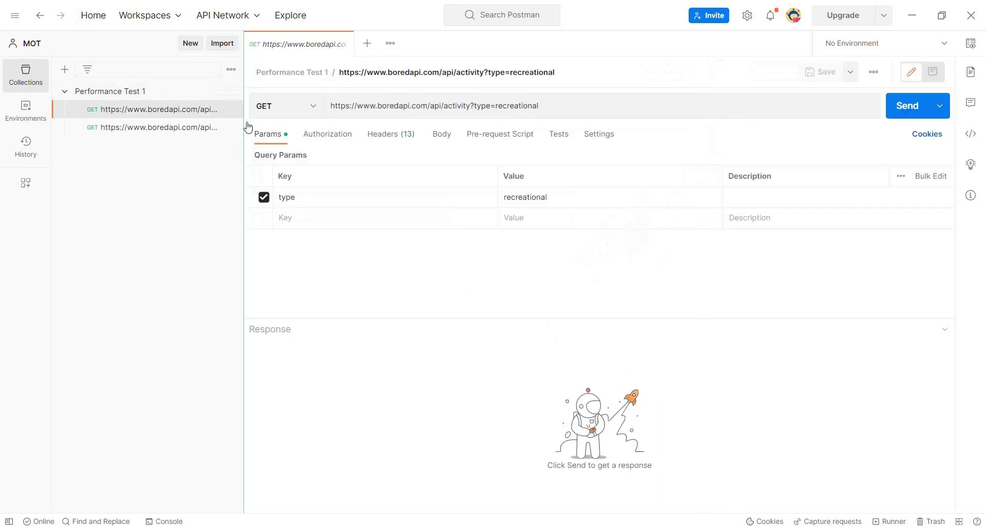
{"action": "left_click", "coordinate": [202, 129]}
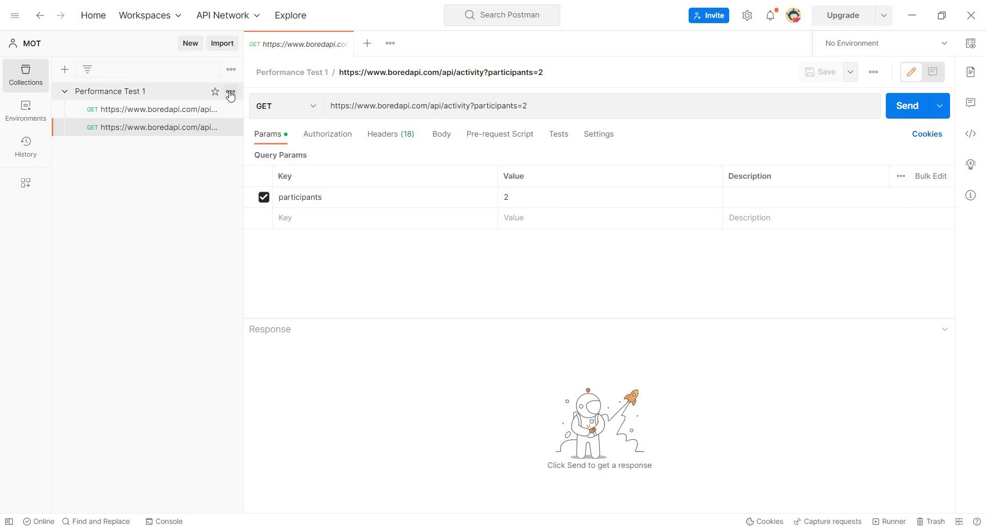
Step: Open a runner for Performance Test 1 and switch to its Performance tab
{"action": "left_click", "coordinate": [230, 93]}
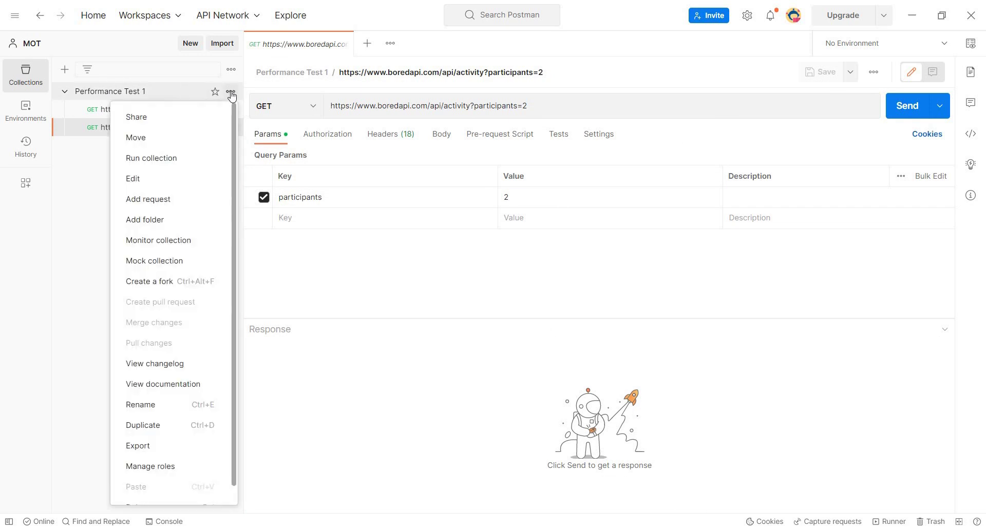
{"action": "left_click", "coordinate": [200, 159]}
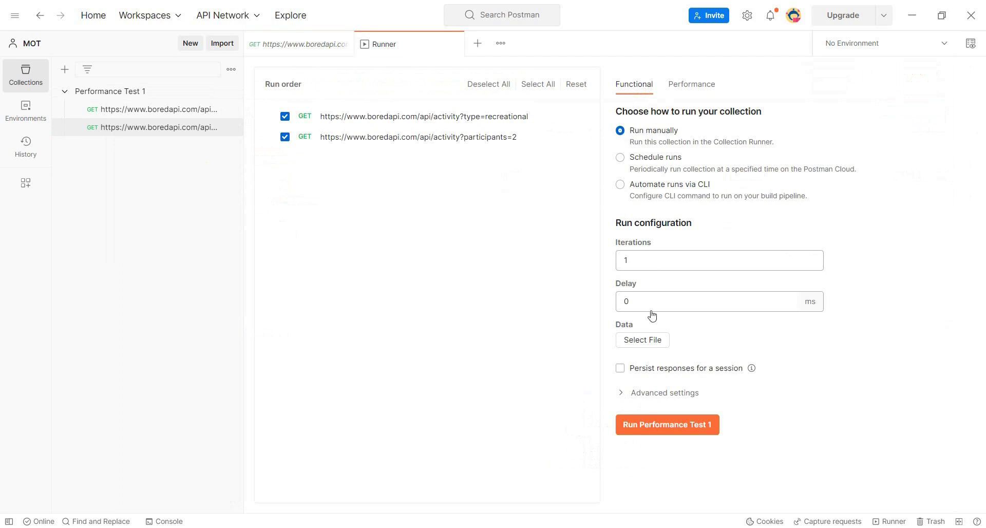
{"action": "mouse_move", "coordinate": [718, 259]}
{"action": "left_click", "coordinate": [687, 93]}
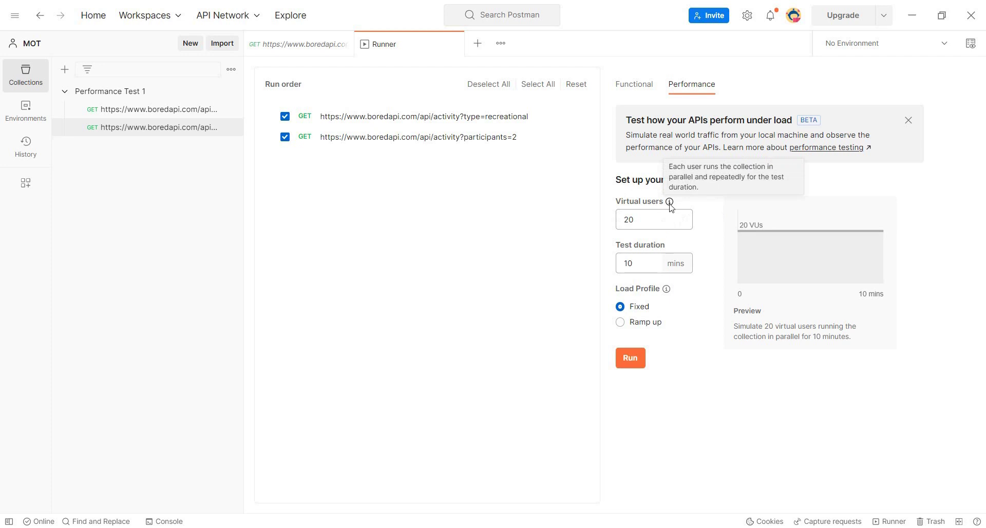
Step: Set virtual users to 15 and dismiss the load testing banner
{"action": "left_click", "coordinate": [653, 218]}
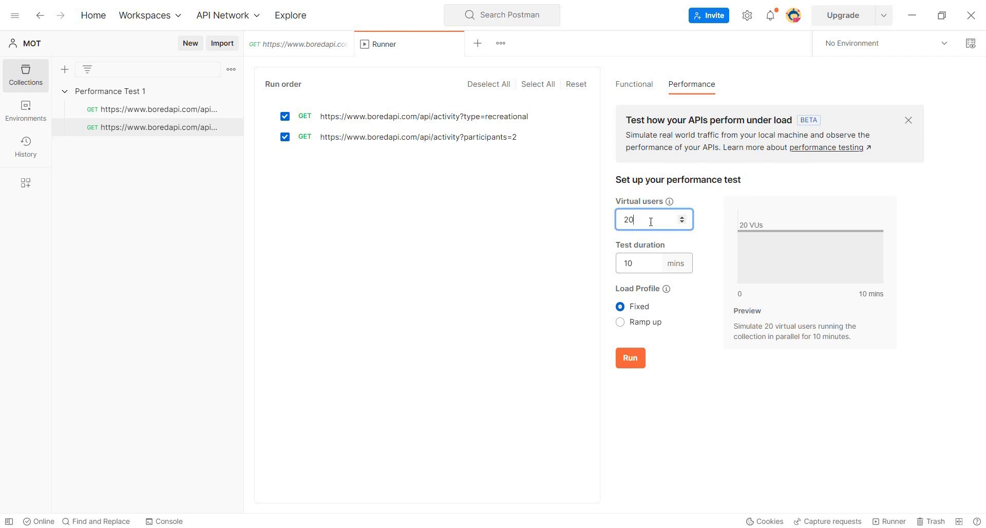
{"action": "type", "text": "44444444"}
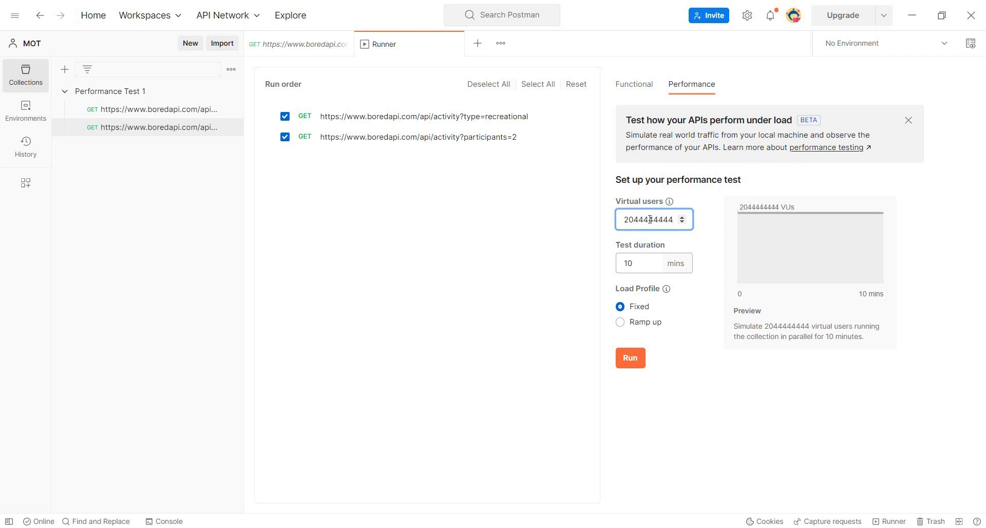
{"action": "left_click", "coordinate": [633, 366]}
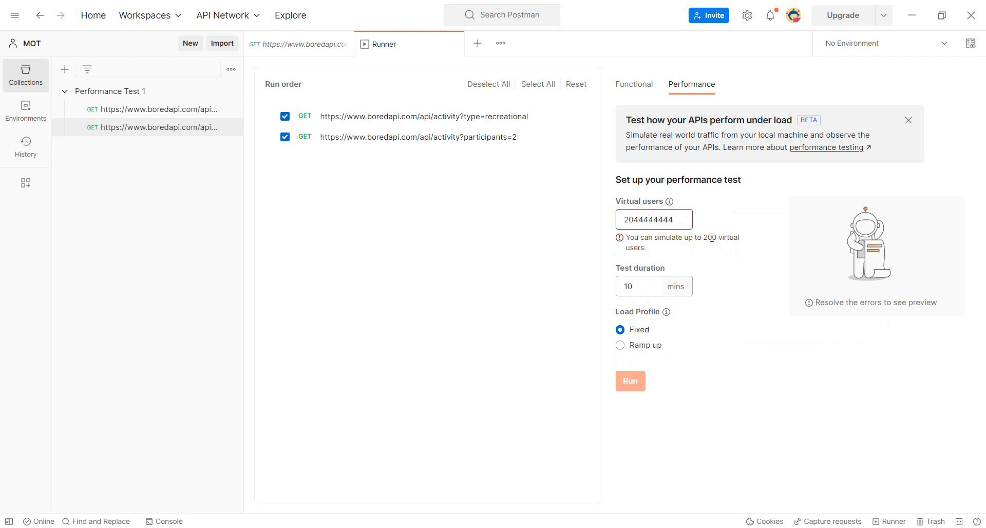
{"action": "mouse_move", "coordinate": [654, 219]}
{"action": "double_click", "coordinate": [626, 218]}
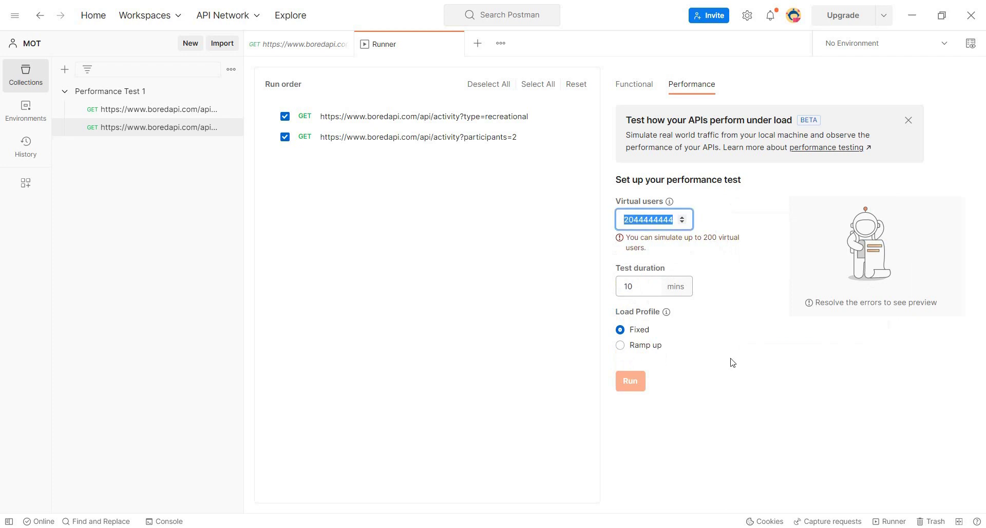
{"action": "type", "text": "15"}
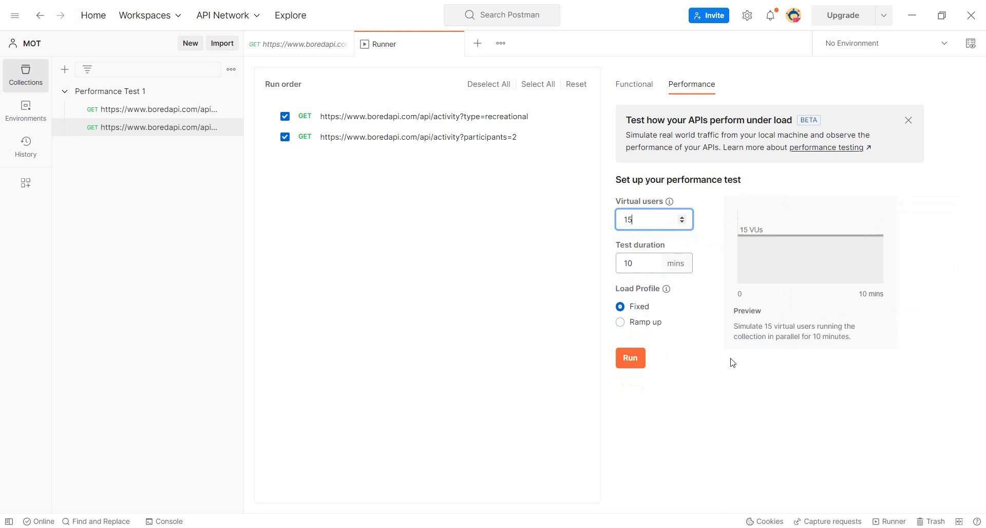
{"action": "left_click", "coordinate": [726, 373]}
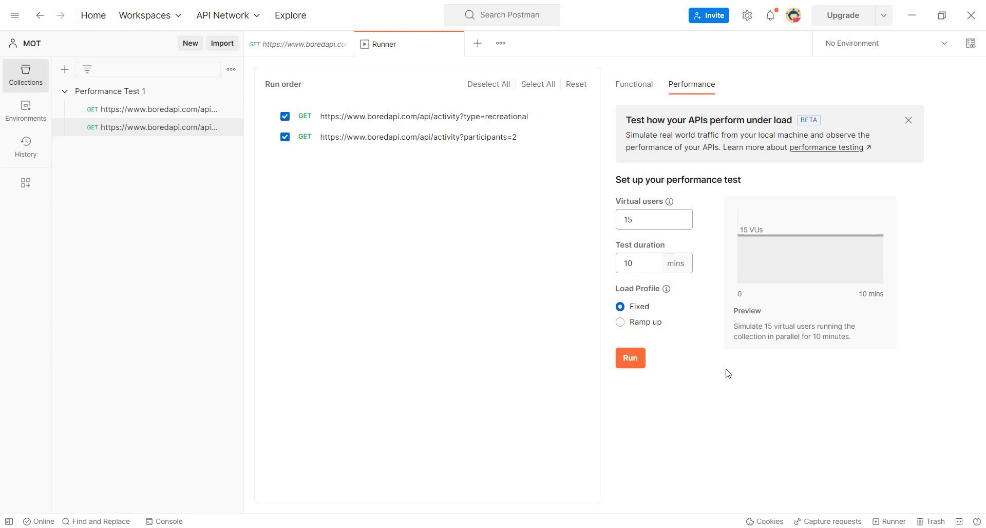
{"action": "left_click", "coordinate": [908, 120]}
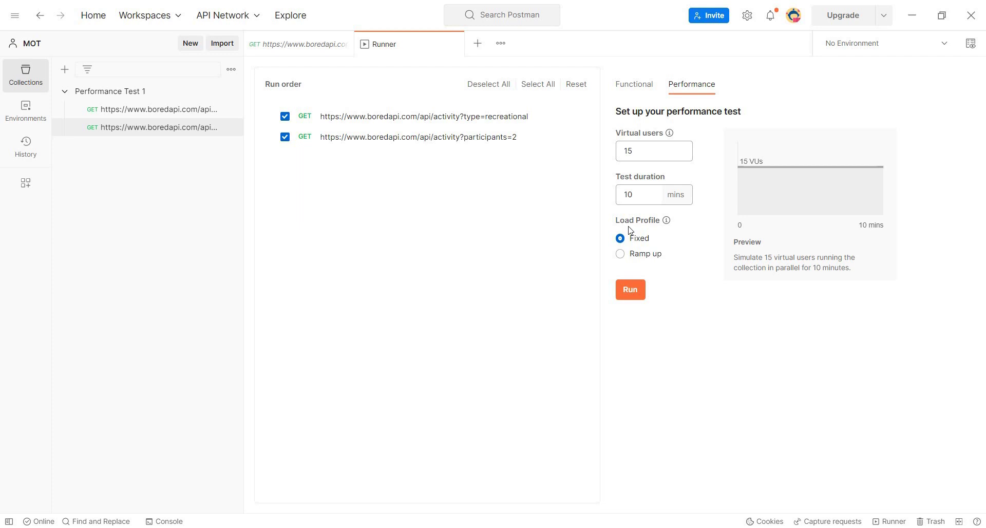
Step: Choose Ramp up load with 5-minute ramp-up and 5-minute test duration
{"action": "left_click", "coordinate": [621, 254]}
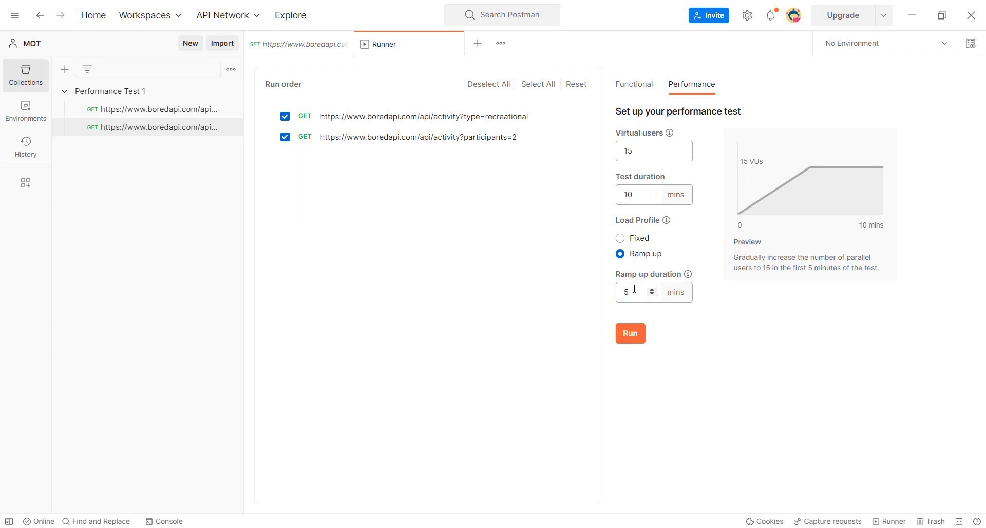
{"action": "left_click", "coordinate": [634, 289]}
{"action": "key", "text": "BackSpace"}
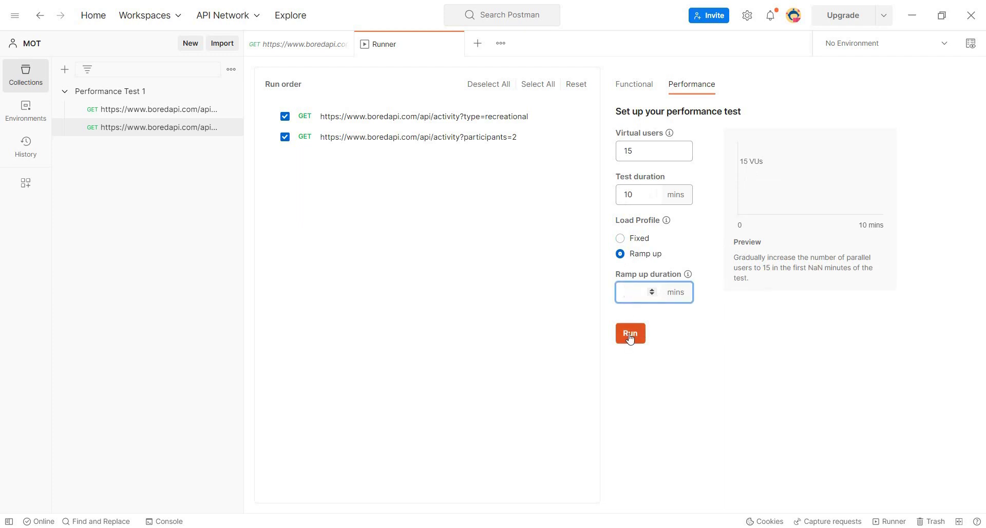
{"action": "type", "text": "1"}
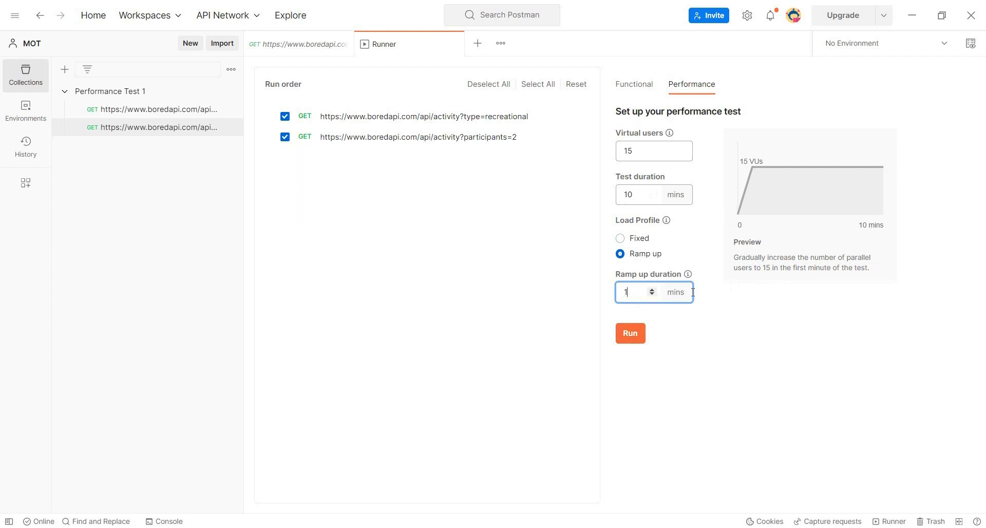
{"action": "type", "text": "0"}
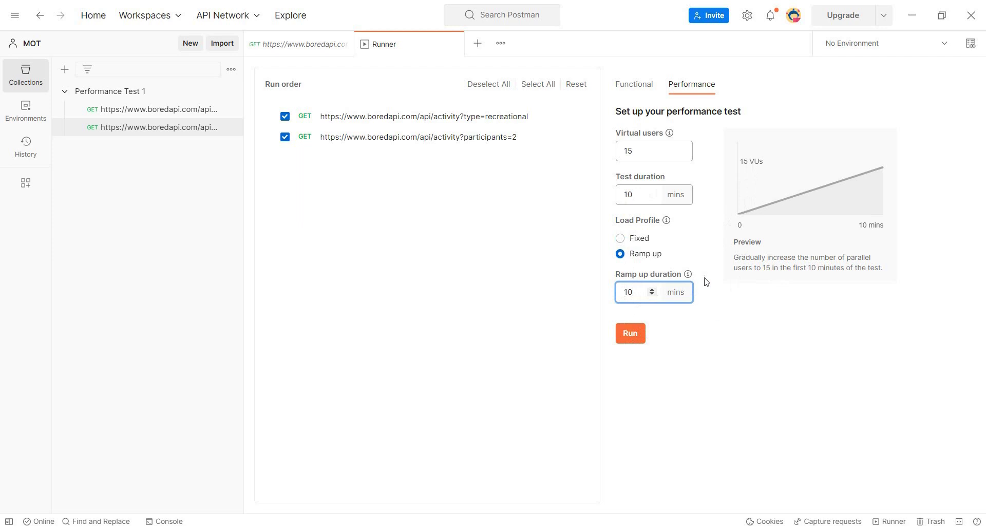
{"action": "key", "text": "BackSpace"}
{"action": "type", "text": "0"}
{"action": "key", "text": "BackSpace"}
{"action": "type", "text": "0"}
{"action": "key", "text": "BackSpace"}
{"action": "type", "text": "0"}
{"action": "double_click", "coordinate": [632, 293]}
{"action": "type", "text": "8"}
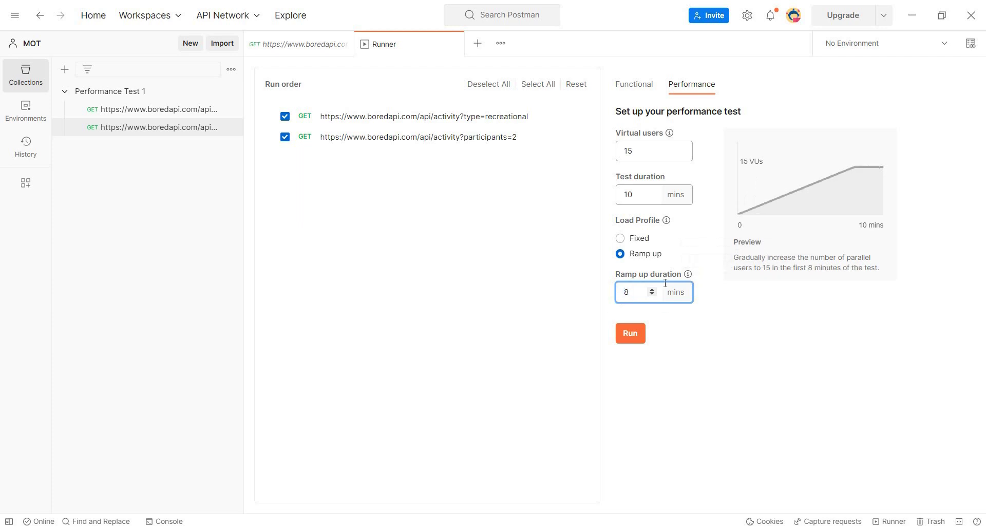
{"action": "key", "text": "BackSpace"}
{"action": "type", "text": "10"}
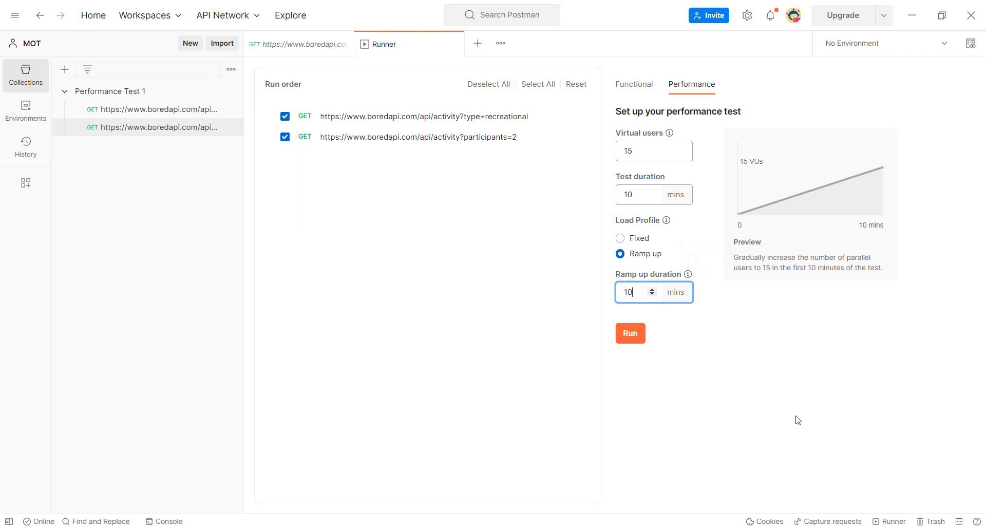
{"action": "double_click", "coordinate": [638, 195]}
{"action": "type", "text": "5"}
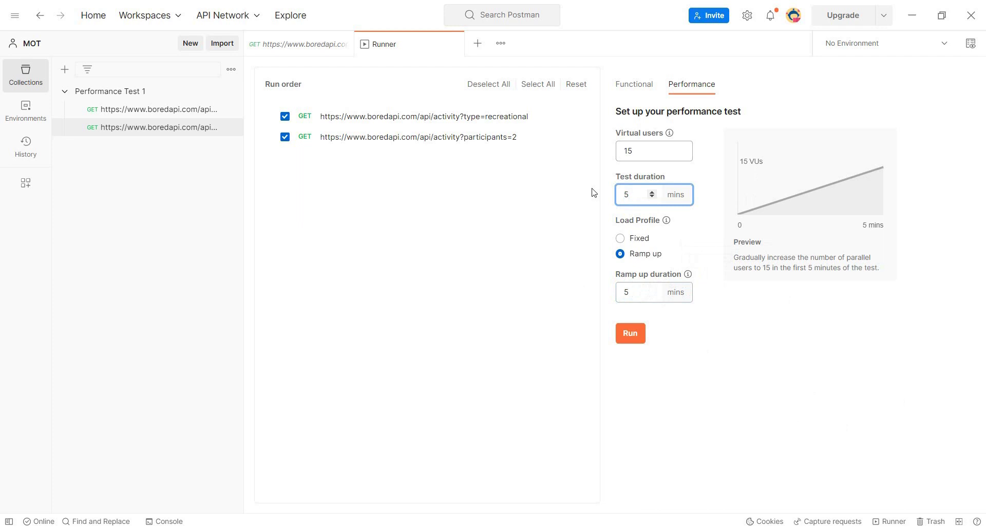
{"action": "left_click", "coordinate": [805, 338]}
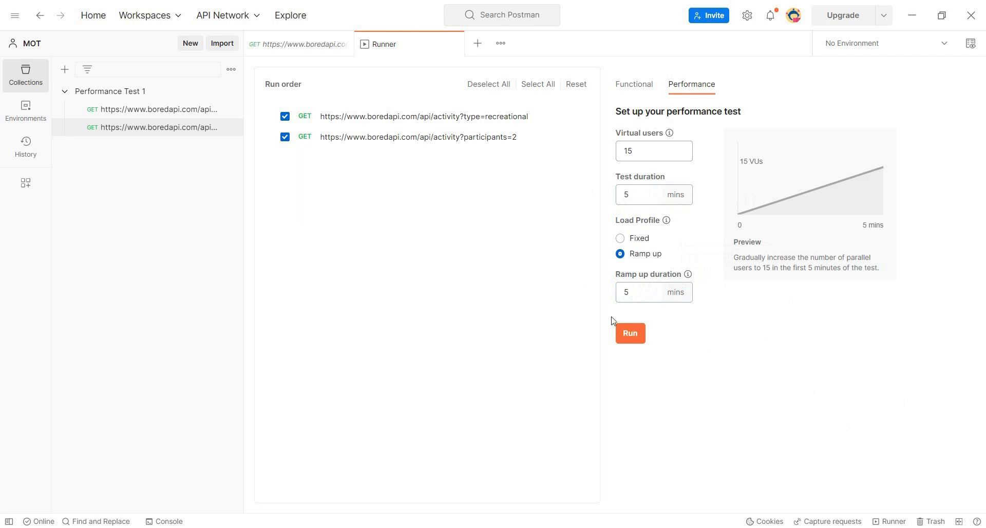
Step: Run the performance test to completion: 1,530 requests, 4.85 requests/s, 165 ms average
{"action": "left_click", "coordinate": [631, 334]}
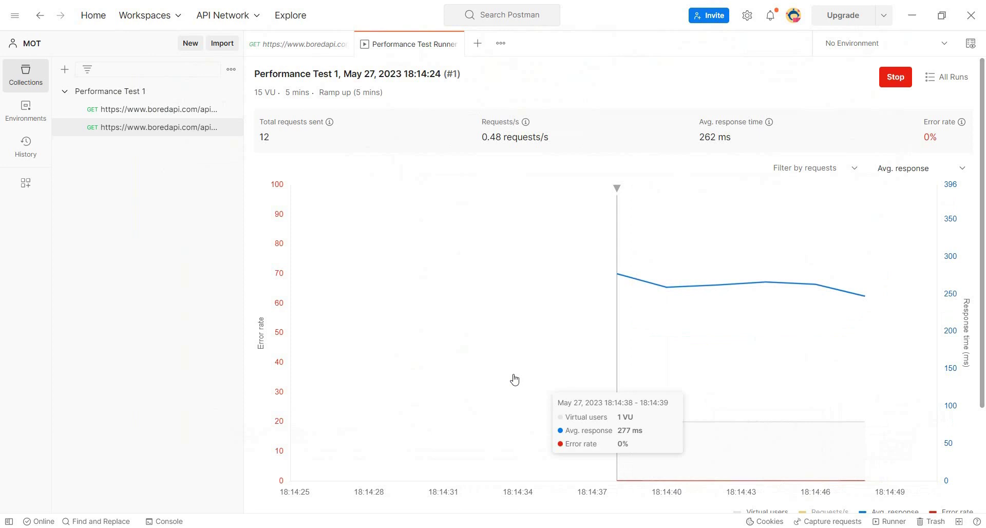
{"action": "scroll", "coordinate": [938, 408], "scroll_direction": "down", "scroll_amount": 3}
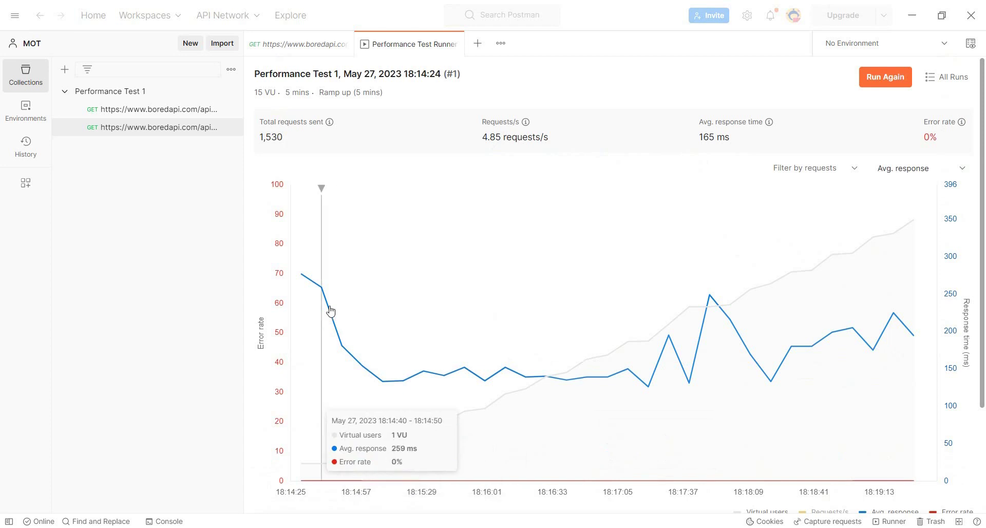
{"action": "mouse_move", "coordinate": [905, 342]}
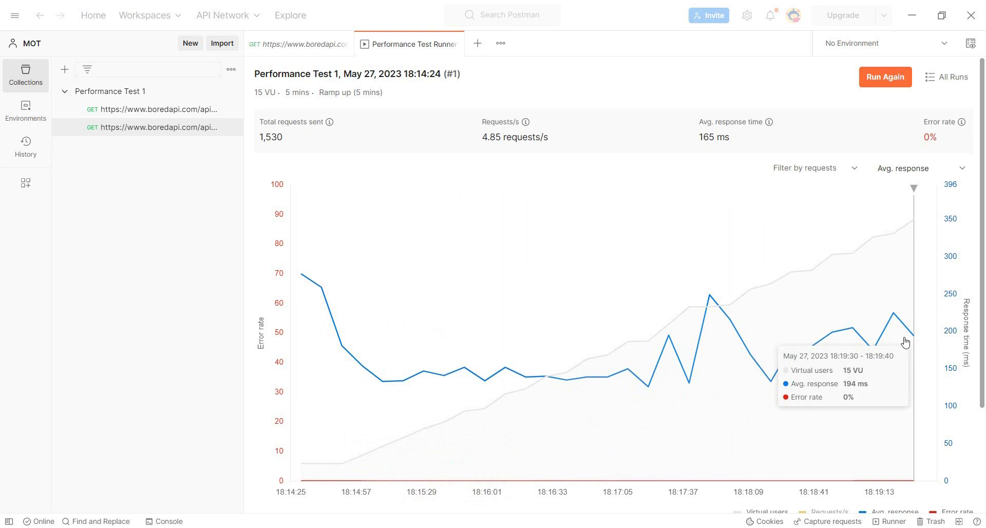
{"action": "scroll", "coordinate": [821, 323], "scroll_direction": "down", "scroll_amount": 3}
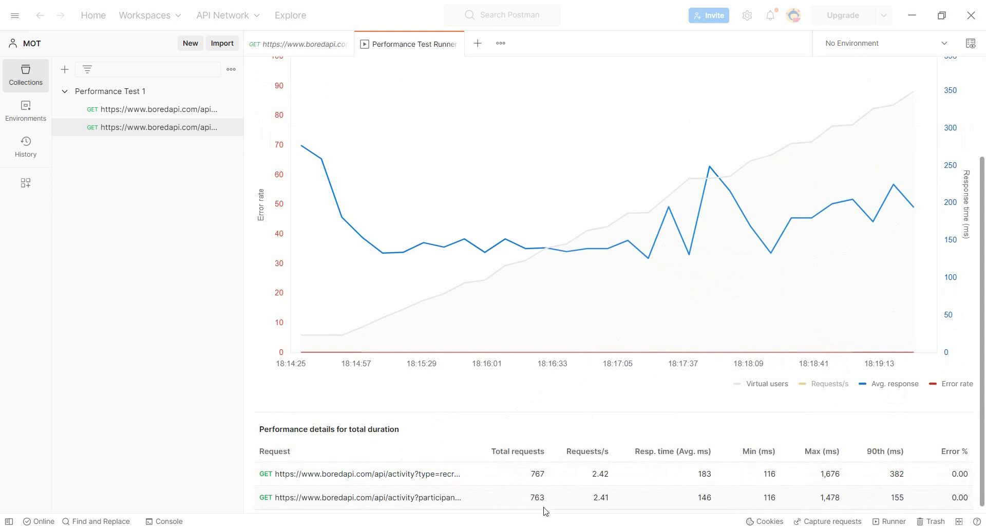
{"action": "scroll", "coordinate": [610, 470], "scroll_direction": "down", "scroll_amount": 1}
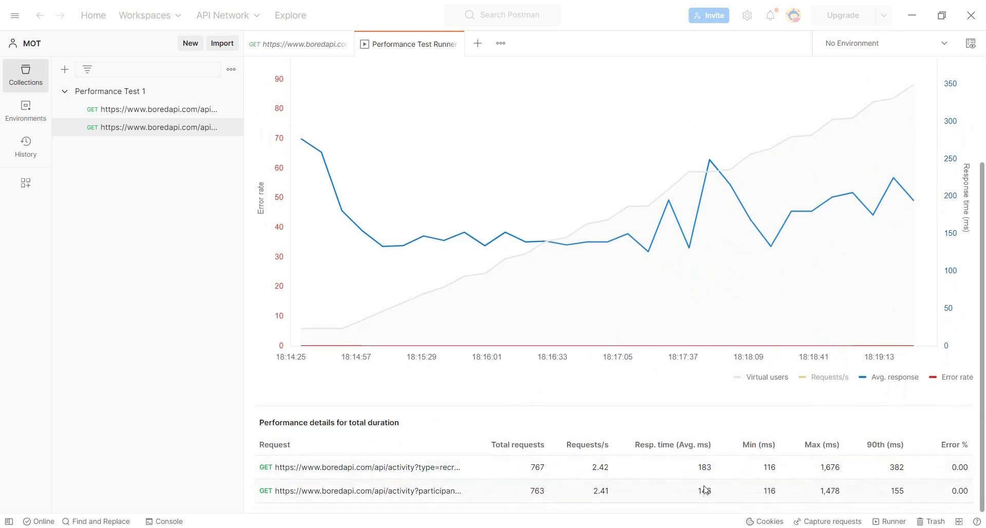
{"action": "scroll", "coordinate": [959, 461], "scroll_direction": "up", "scroll_amount": 5}
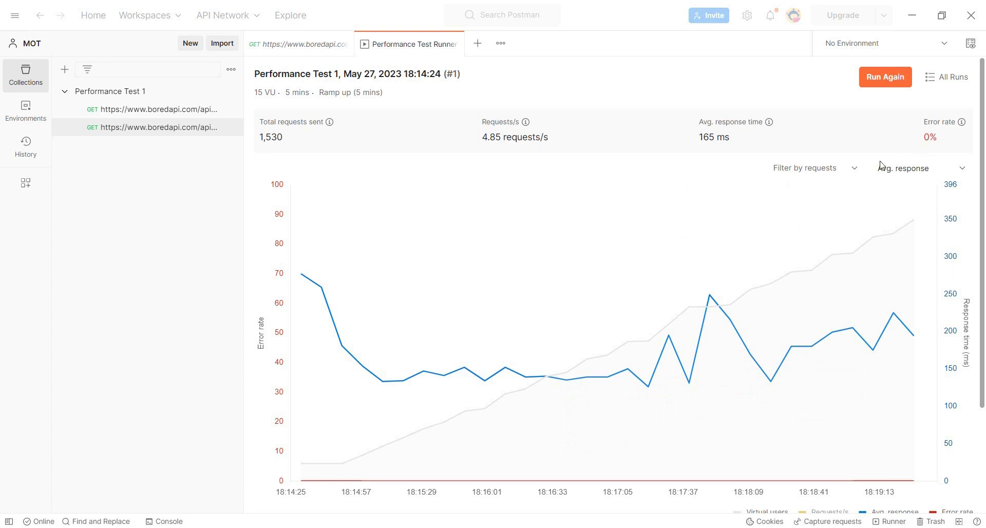
Step: Filter the results chart to a single boredapi request
{"action": "left_click", "coordinate": [850, 169]}
{"action": "left_click", "coordinate": [851, 225]}
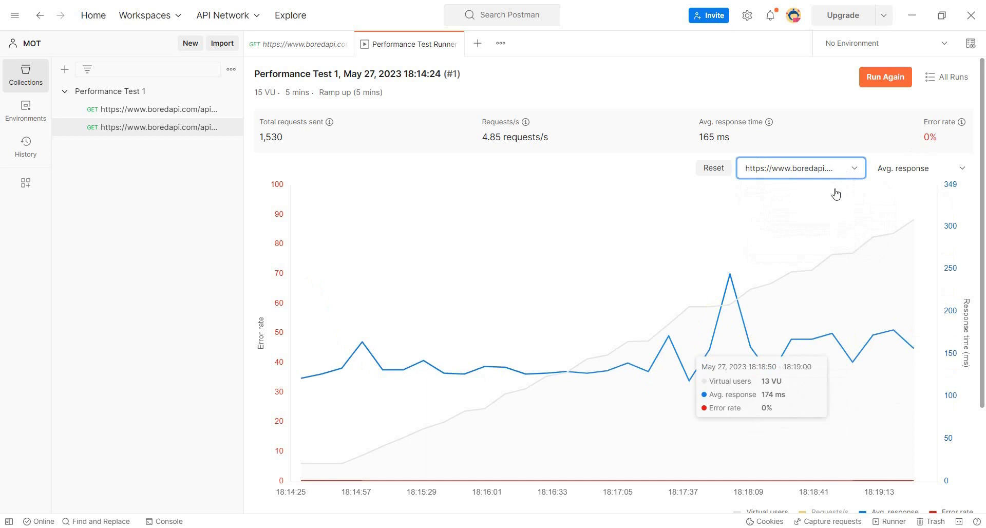
{"action": "left_click", "coordinate": [827, 170]}
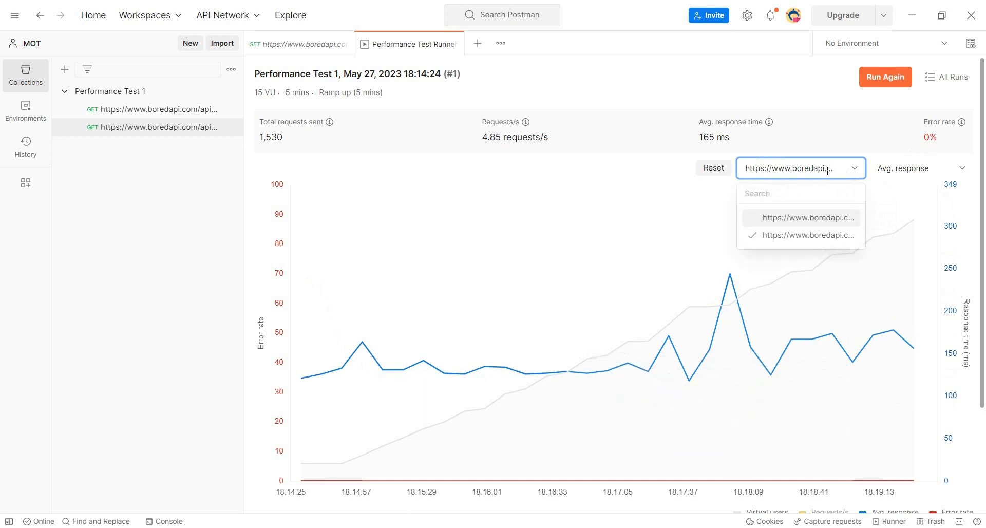
{"action": "left_click", "coordinate": [824, 223]}
Step: Cycle the chart metric through 99th, 90th percentile and Min, ending on Max response
{"action": "left_click", "coordinate": [909, 168]}
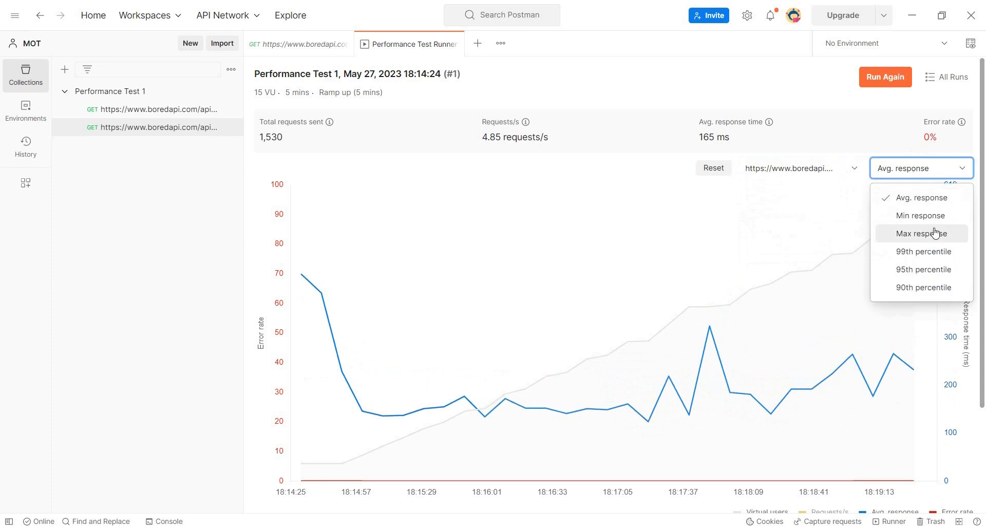
{"action": "left_click", "coordinate": [940, 251]}
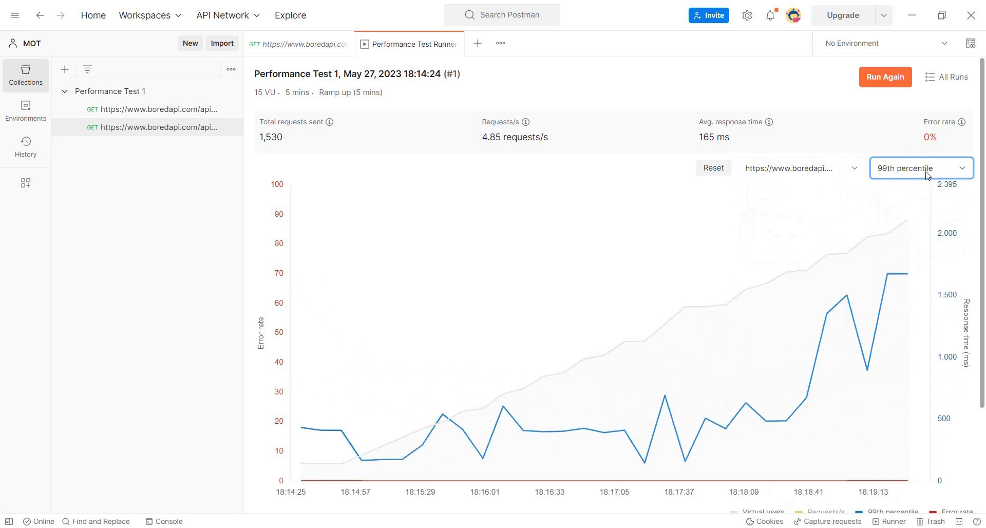
{"action": "scroll", "coordinate": [927, 176], "scroll_direction": "down", "scroll_amount": 1}
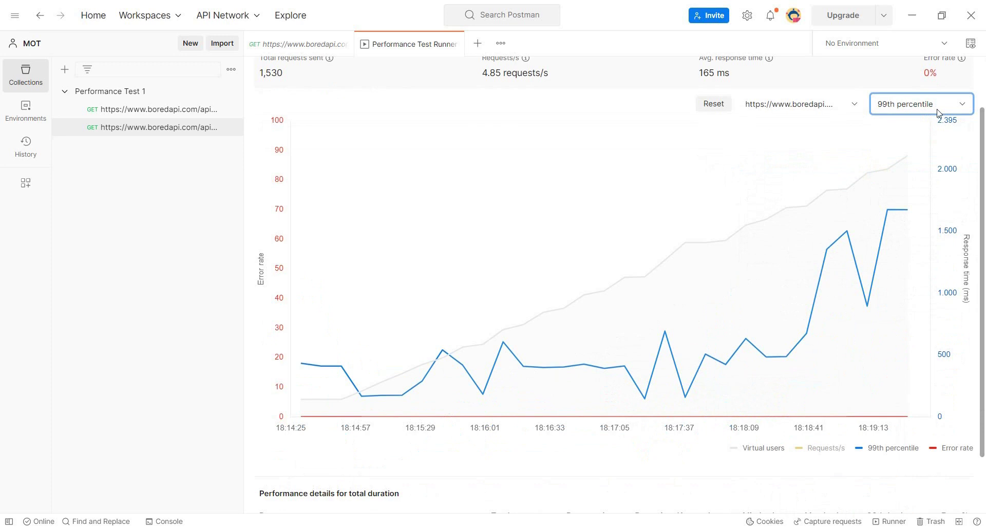
{"action": "left_click", "coordinate": [938, 113]}
{"action": "left_click", "coordinate": [940, 226]}
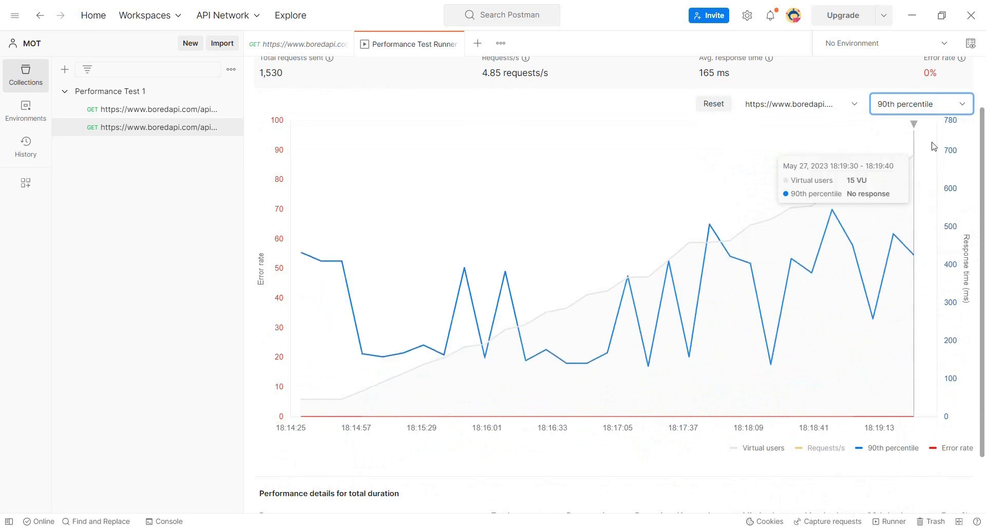
{"action": "scroll", "coordinate": [924, 131], "scroll_direction": "up", "scroll_amount": 1}
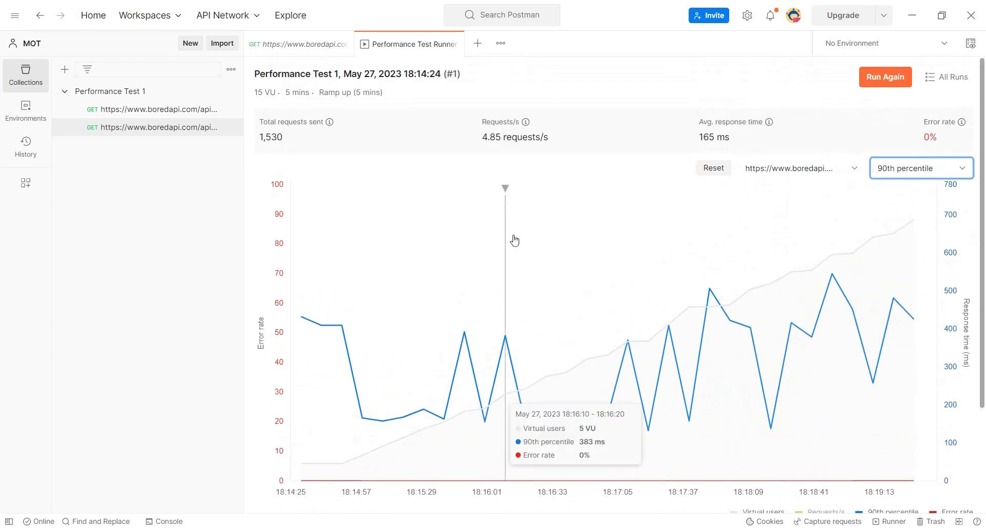
{"action": "scroll", "coordinate": [600, 258], "scroll_direction": "down", "scroll_amount": 1}
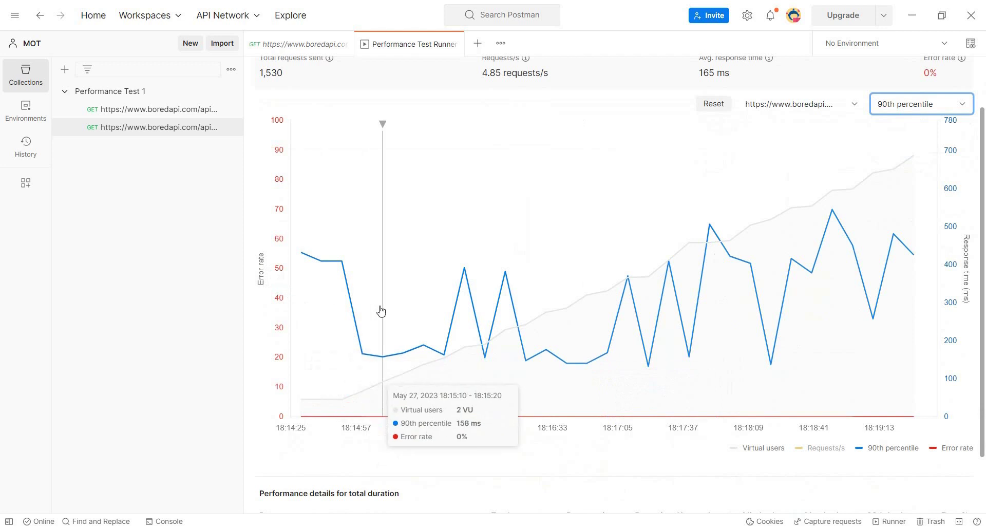
{"action": "scroll", "coordinate": [852, 308], "scroll_direction": "up", "scroll_amount": 2}
{"action": "left_click", "coordinate": [938, 170]}
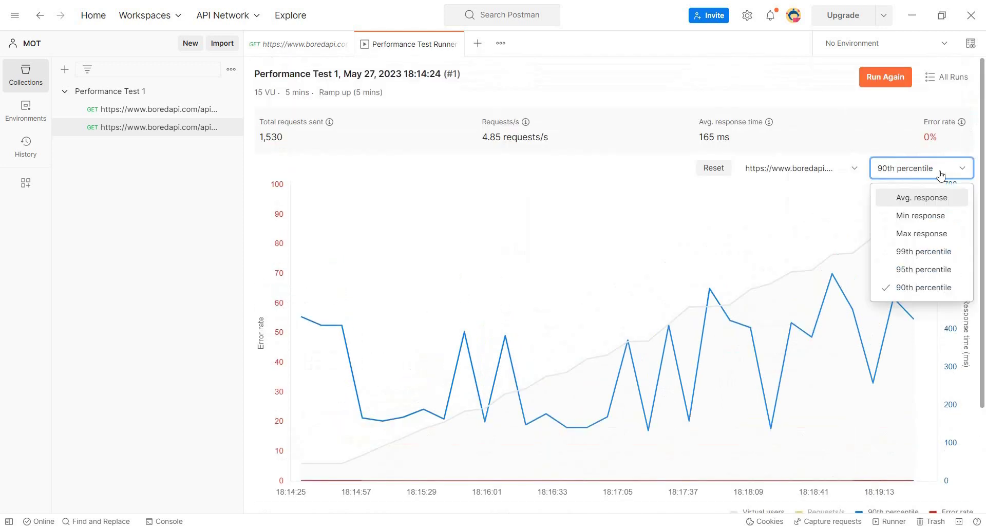
{"action": "left_click", "coordinate": [947, 220]}
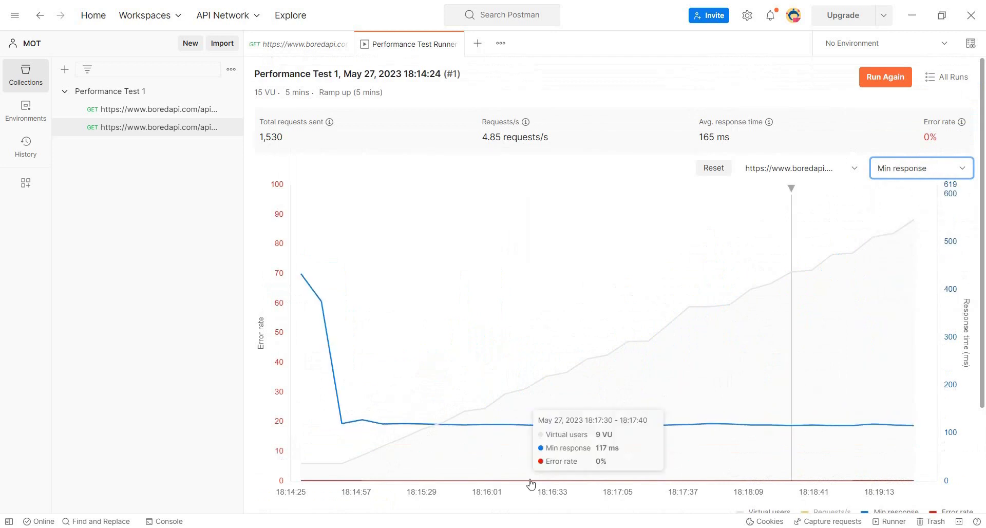
{"action": "mouse_move", "coordinate": [791, 424]}
{"action": "left_click", "coordinate": [913, 170]}
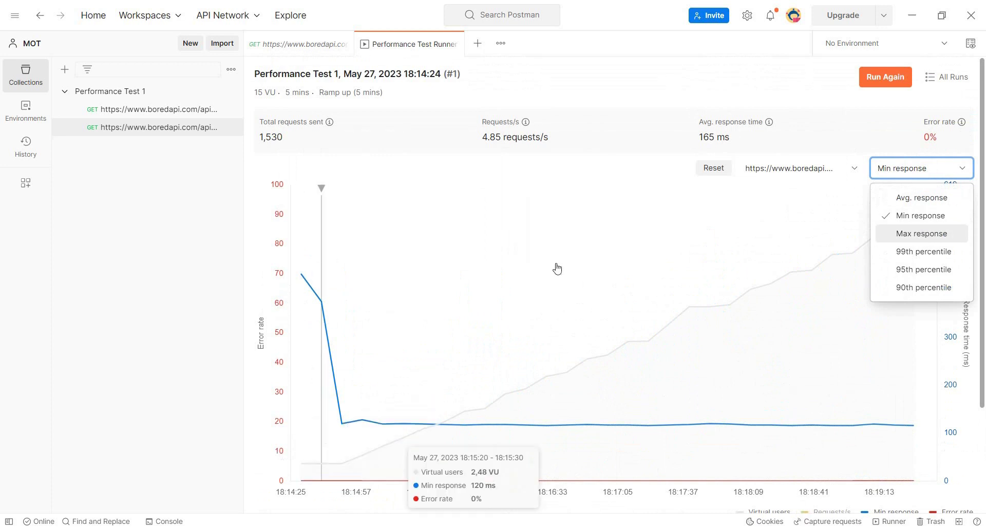
{"action": "left_click", "coordinate": [919, 240]}
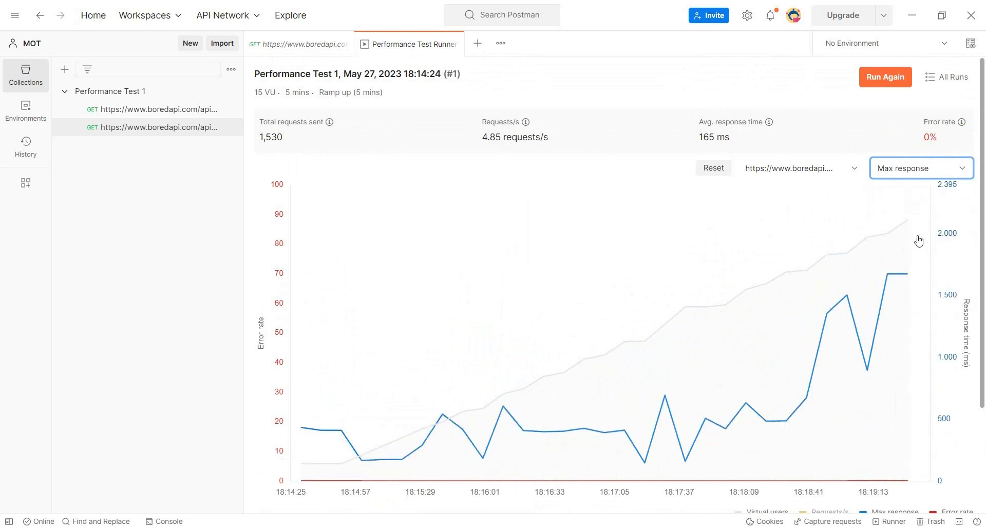
{"action": "scroll", "coordinate": [870, 258], "scroll_direction": "down", "scroll_amount": 3}
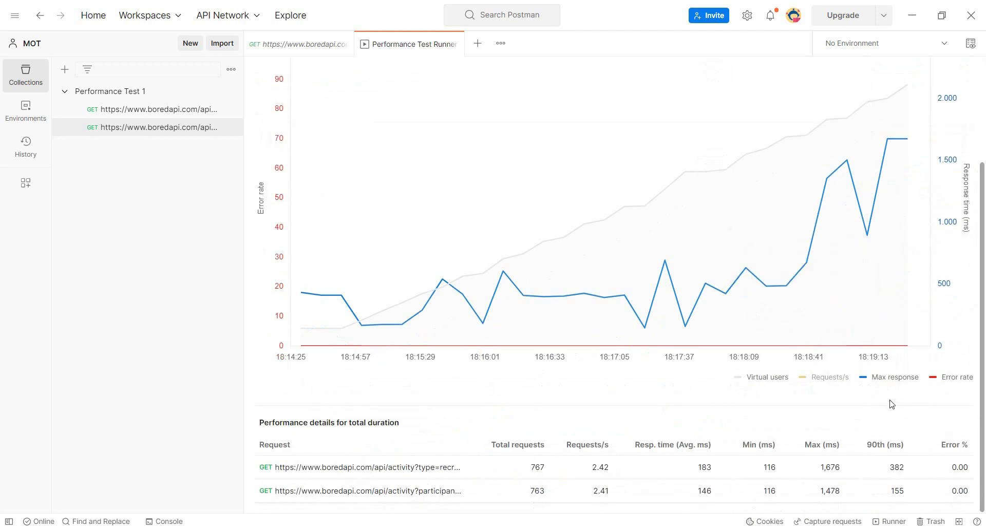
{"action": "scroll", "coordinate": [891, 409], "scroll_direction": "up", "scroll_amount": 3}
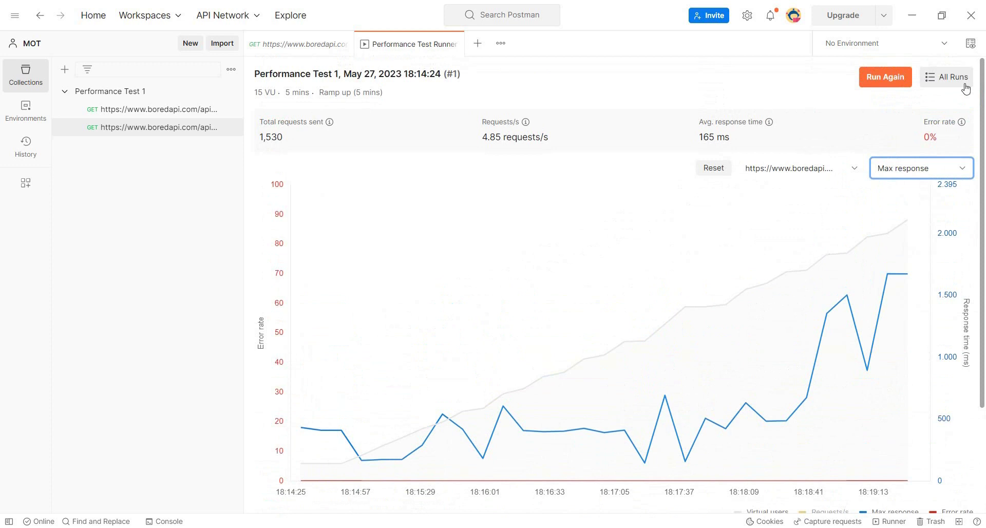
Step: Change the participants request parameter to 224242224, save it, and return to run #2 results
{"action": "key", "text": "ctrl+Tab"}
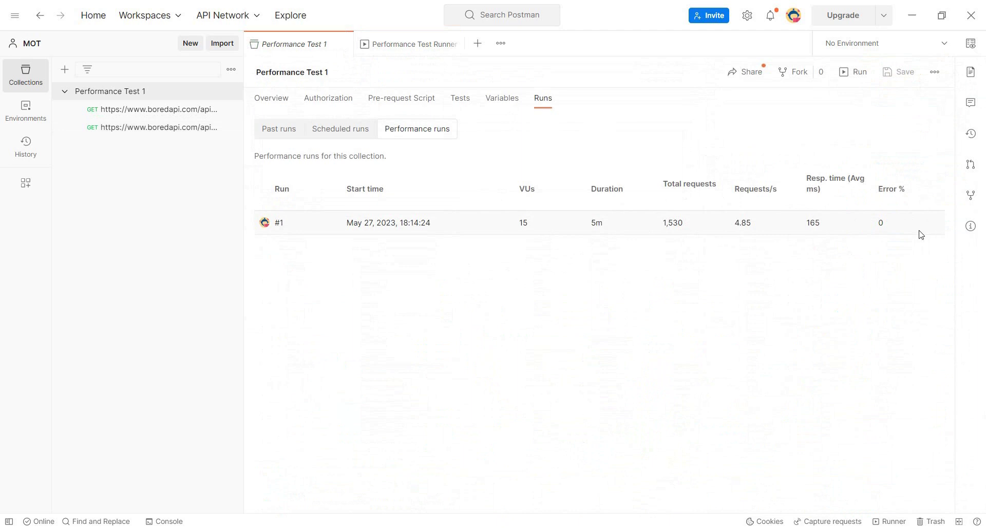
{"action": "mouse_move", "coordinate": [158, 109]}
{"action": "left_click", "coordinate": [192, 114]}
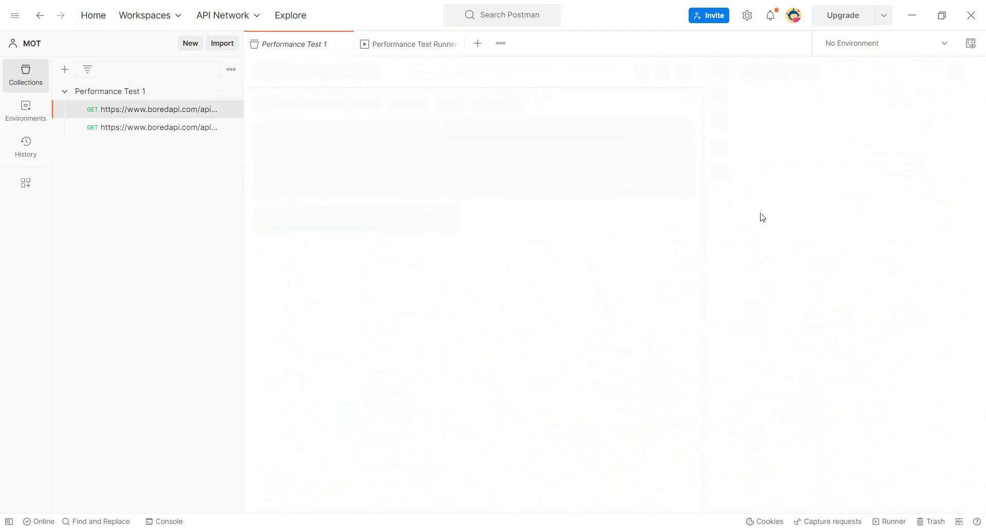
{"action": "left_click", "coordinate": [143, 128]}
{"action": "left_click", "coordinate": [548, 109]}
{"action": "type", "text": "24242224"}
{"action": "left_click", "coordinate": [821, 73]}
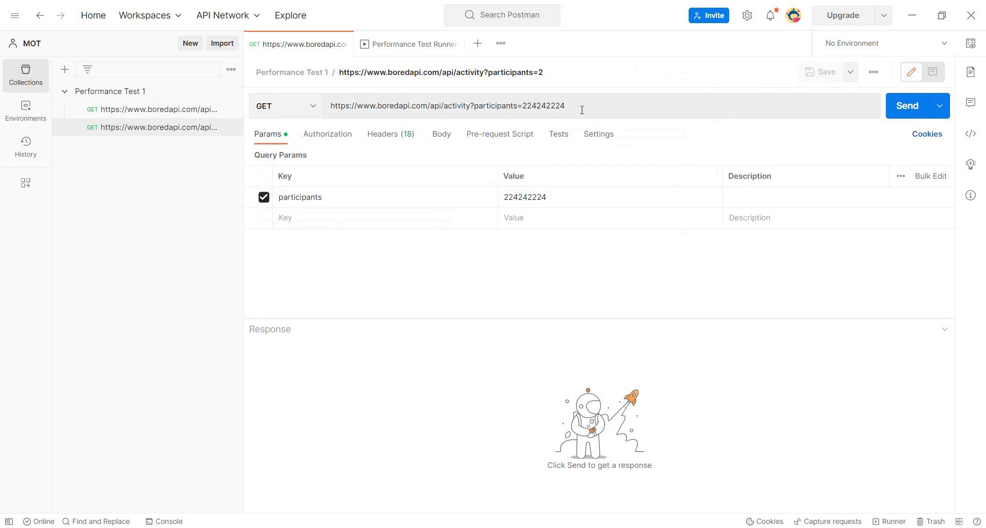
{"action": "left_click", "coordinate": [405, 48]}
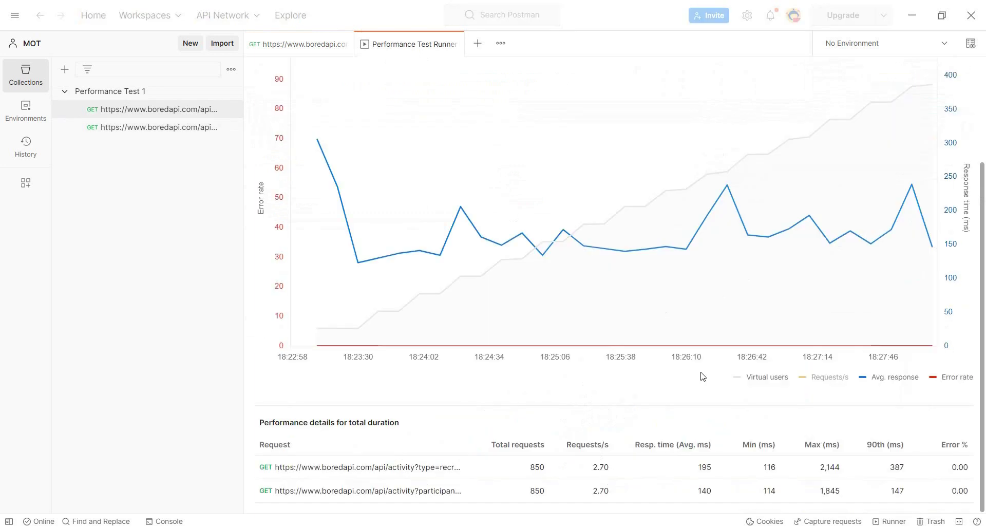
{"action": "scroll", "coordinate": [701, 359], "scroll_direction": "up", "scroll_amount": 3}
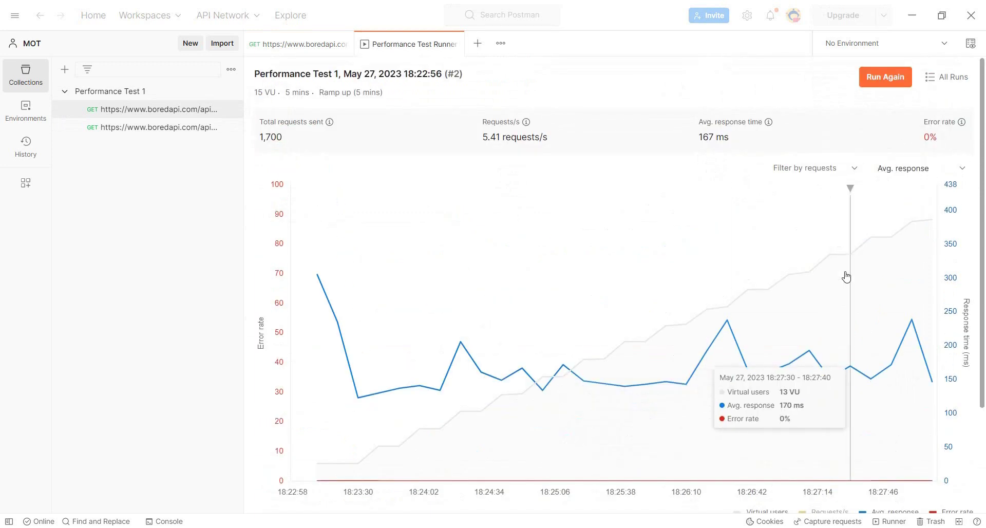
Step: Show the Performance Test 1 runs list comparing run #2 (1,700 requests) with run #1 (1,530)
{"action": "left_click", "coordinate": [953, 77]}
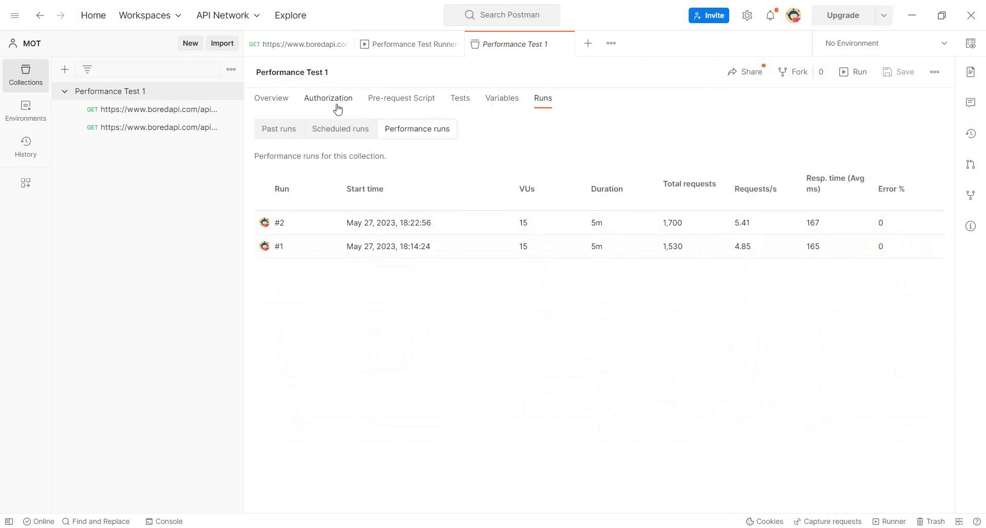
{"action": "left_click", "coordinate": [272, 99]}
{"action": "left_click", "coordinate": [325, 105]}
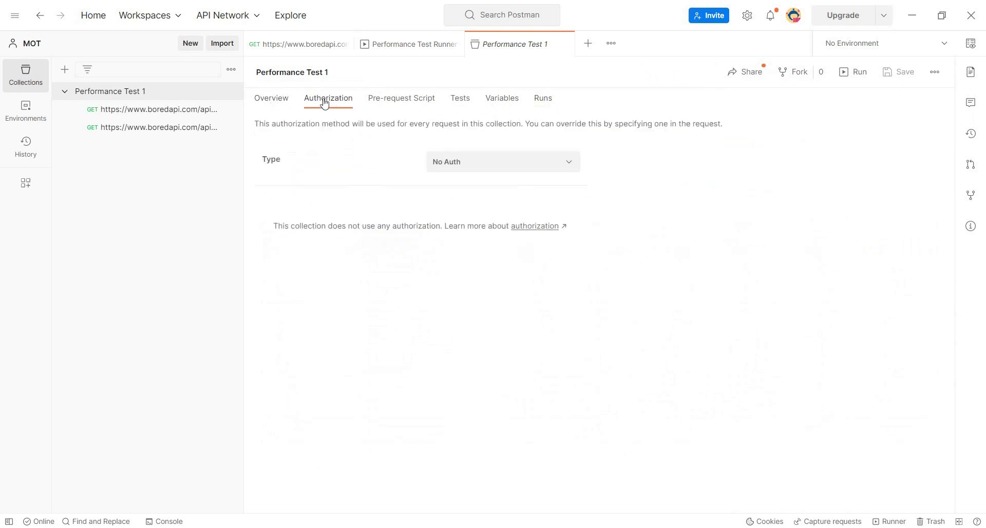
{"action": "left_click", "coordinate": [420, 106]}
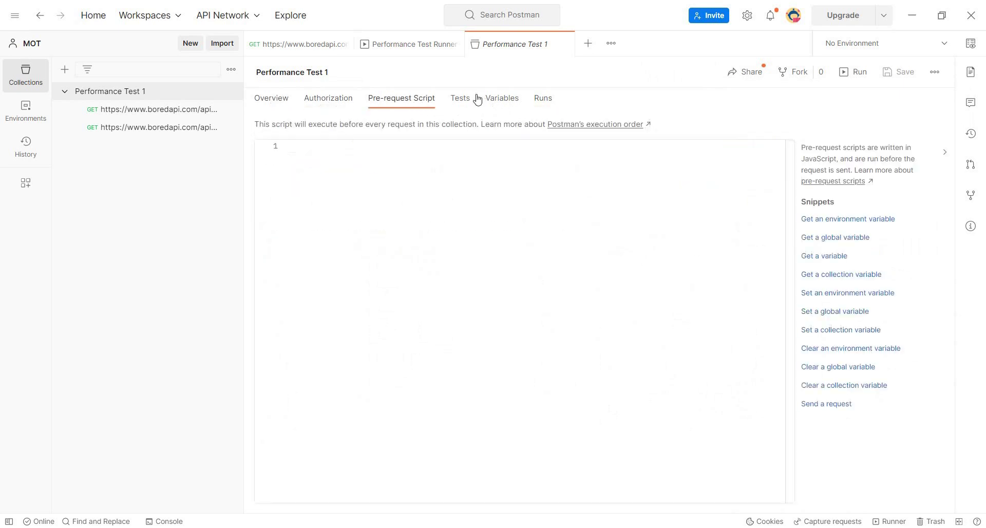
{"action": "left_click", "coordinate": [462, 102]}
{"action": "left_click", "coordinate": [547, 107]}
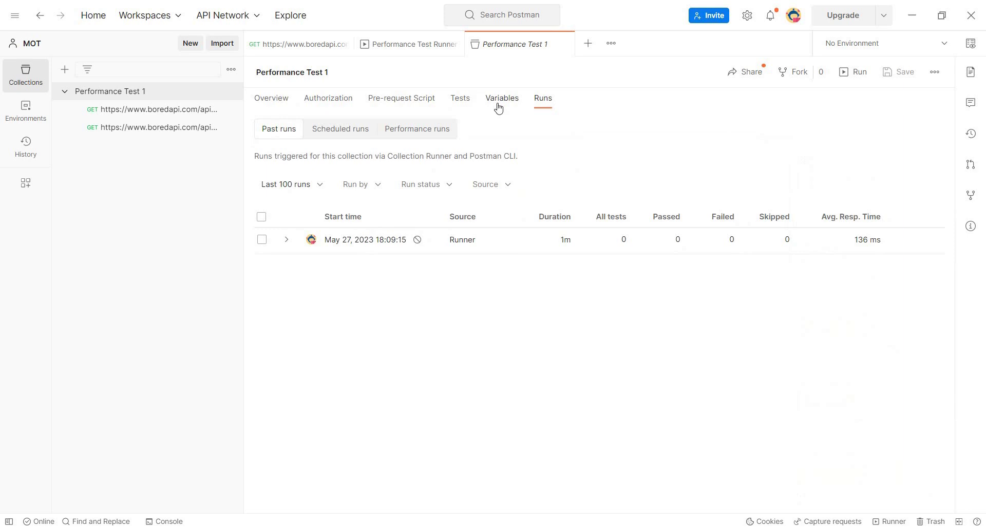
{"action": "left_click", "coordinate": [498, 103]}
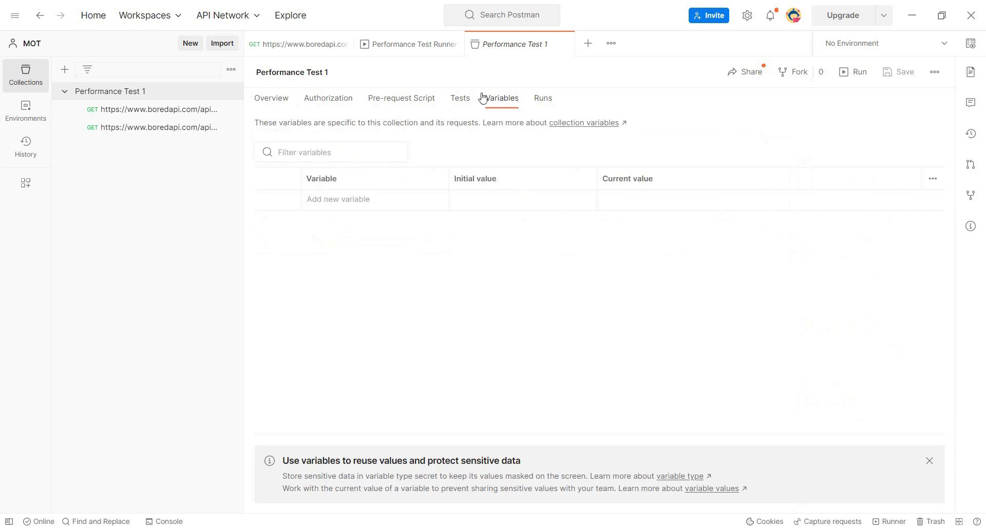
{"action": "mouse_move", "coordinate": [408, 44]}
{"action": "left_click", "coordinate": [425, 47]}
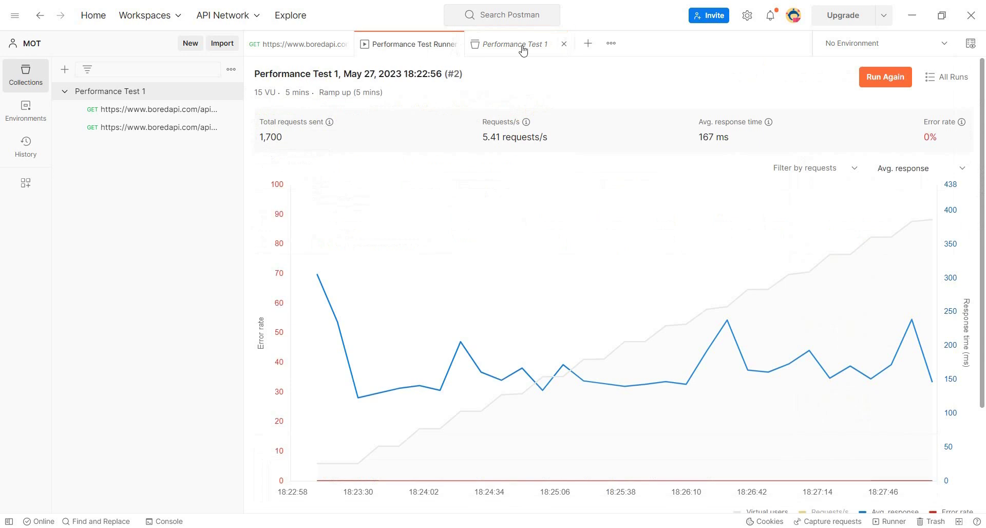
{"action": "left_click", "coordinate": [950, 77]}
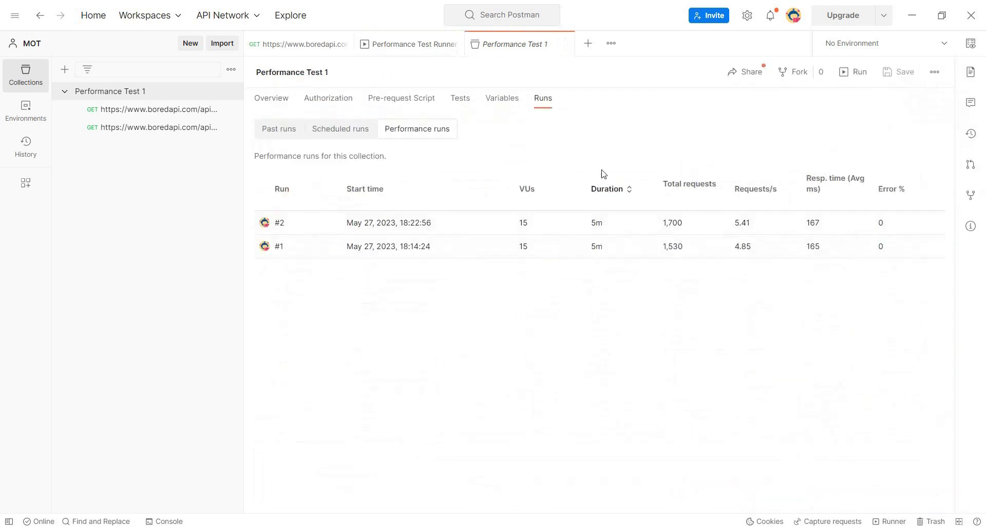
Step: Reopen run #2 results: 1,700 requests, 167 ms average, 0% errors
{"action": "left_click", "coordinate": [404, 47]}
{"action": "scroll", "coordinate": [730, 317], "scroll_direction": "down", "scroll_amount": 3}
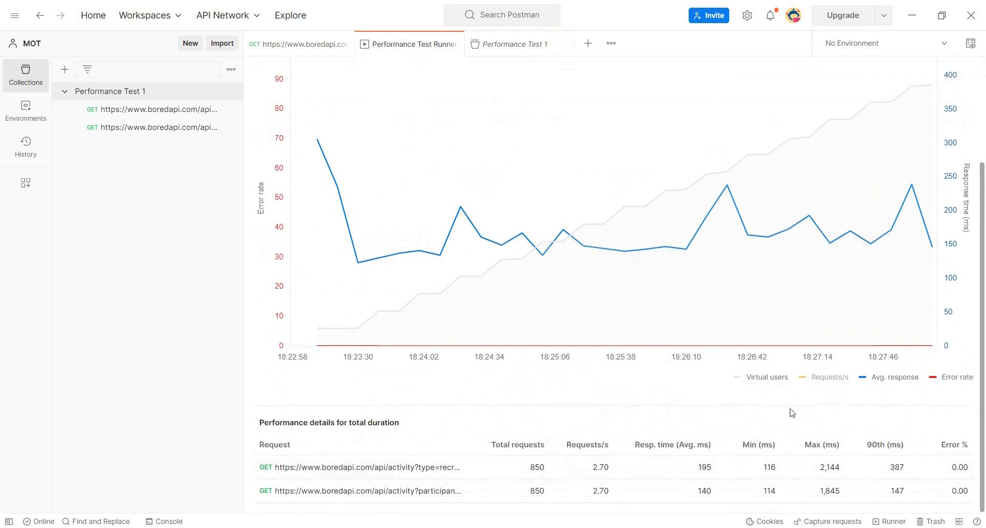
{"action": "scroll", "coordinate": [790, 411], "scroll_direction": "up", "scroll_amount": 1}
{"action": "scroll", "coordinate": [790, 346], "scroll_direction": "up", "scroll_amount": 2}
{"action": "scroll", "coordinate": [842, 176], "scroll_direction": "down", "scroll_amount": 1}
{"action": "scroll", "coordinate": [842, 176], "scroll_direction": "down", "scroll_amount": 2}
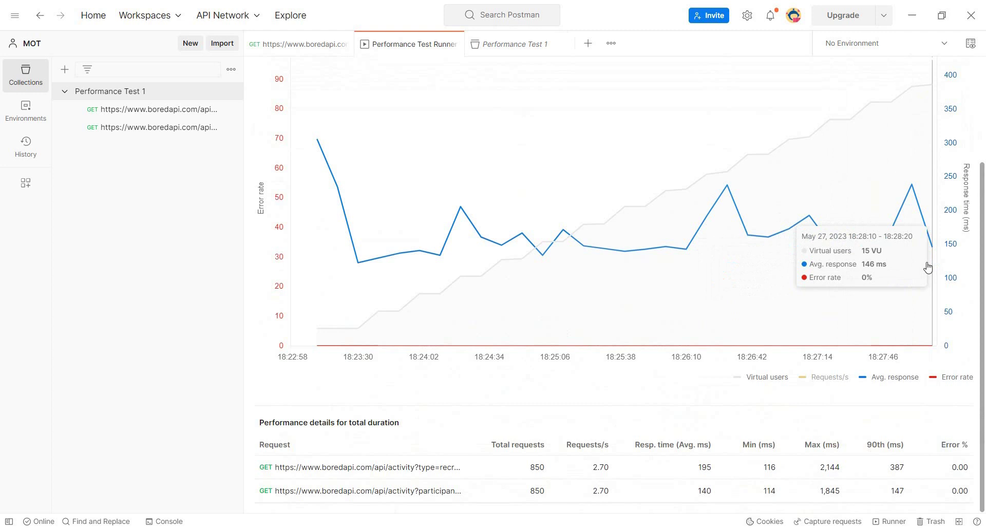
{"action": "scroll", "coordinate": [803, 268], "scroll_direction": "up", "scroll_amount": 3}
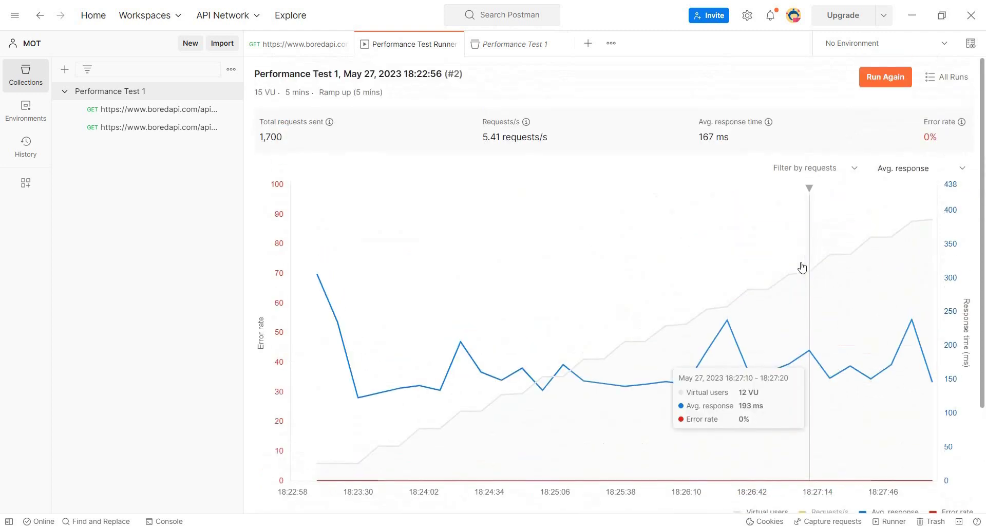